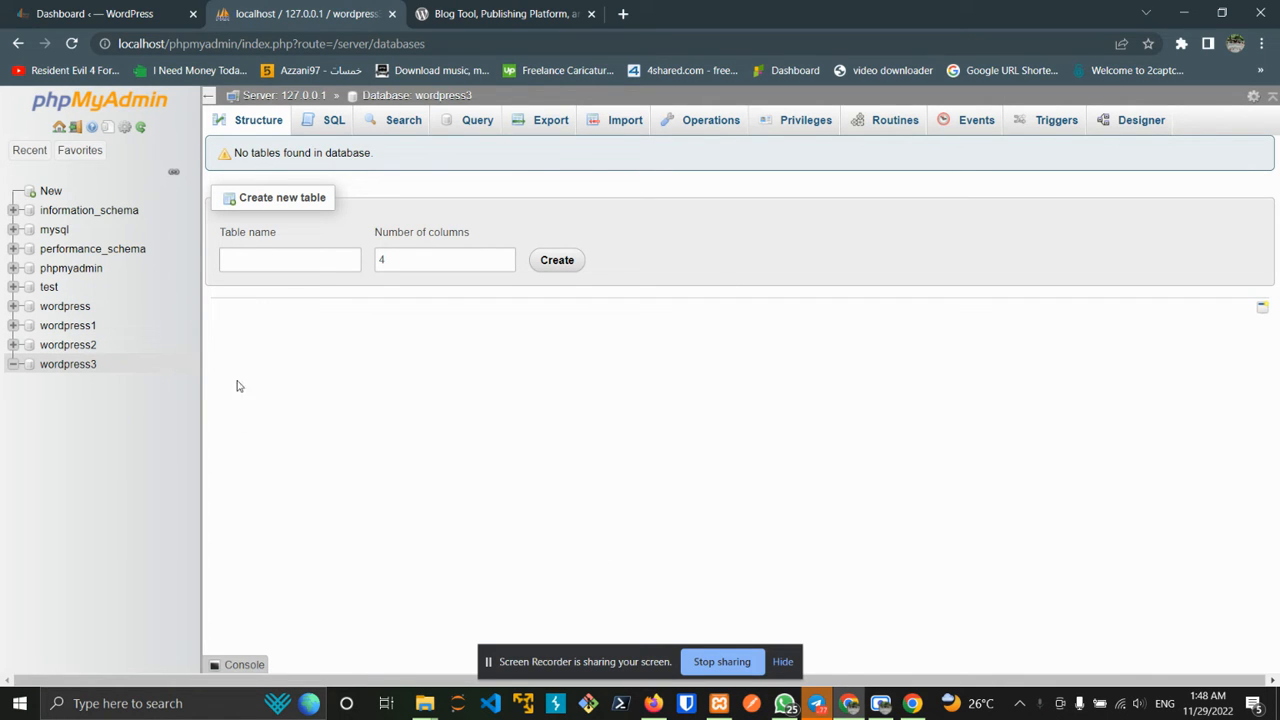
- Download the WordPress 6.1.1 zip package from the wordpress.org download page and dismiss the thank-you dialog
{"action": "left_click", "coordinate": [110, 13]}
{"action": "left_click", "coordinate": [330, 10]}
{"action": "left_click", "coordinate": [492, 13]}
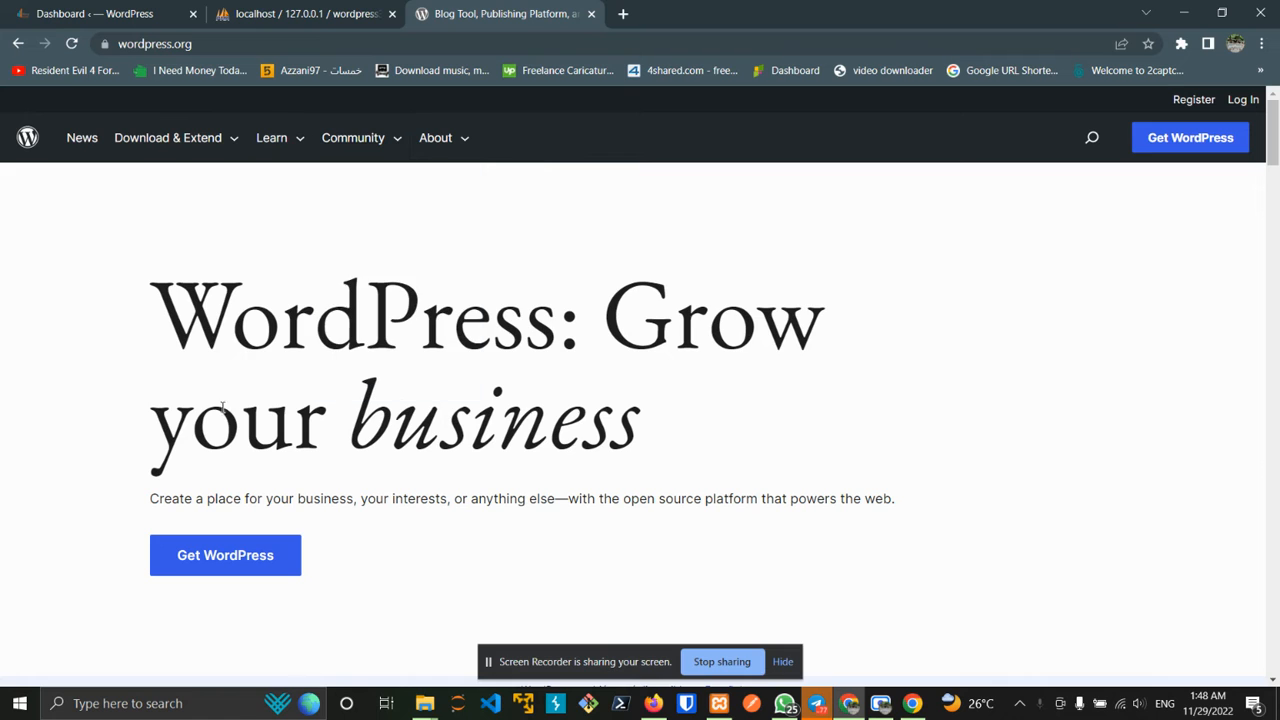
{"action": "left_click", "coordinate": [1194, 137]}
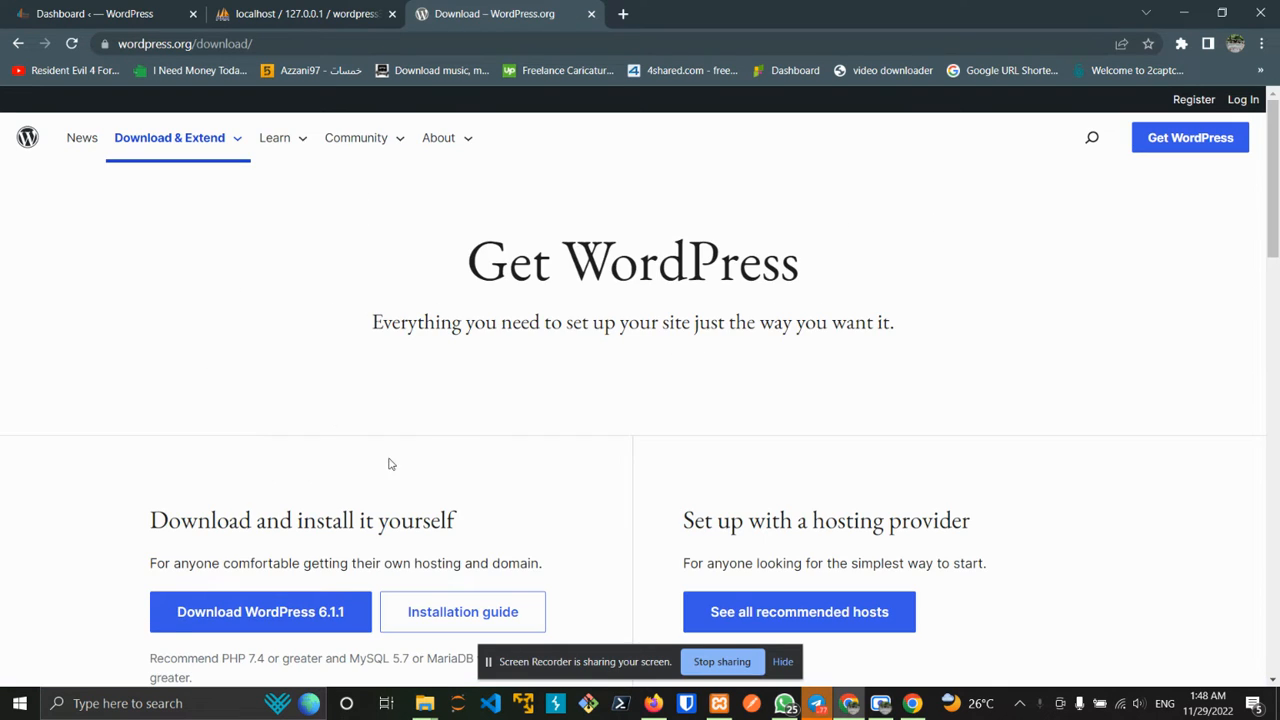
{"action": "scroll", "coordinate": [237, 450], "scroll_direction": "down", "scroll_amount": 2}
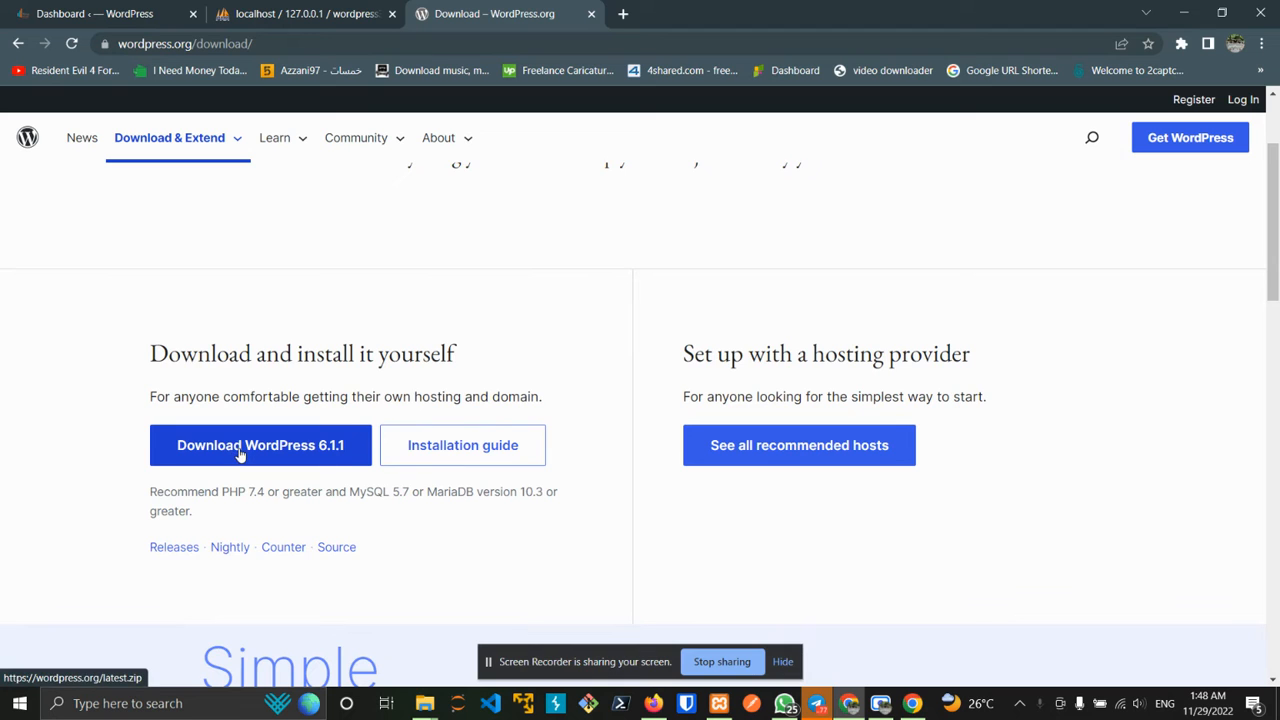
{"action": "left_click", "coordinate": [240, 450]}
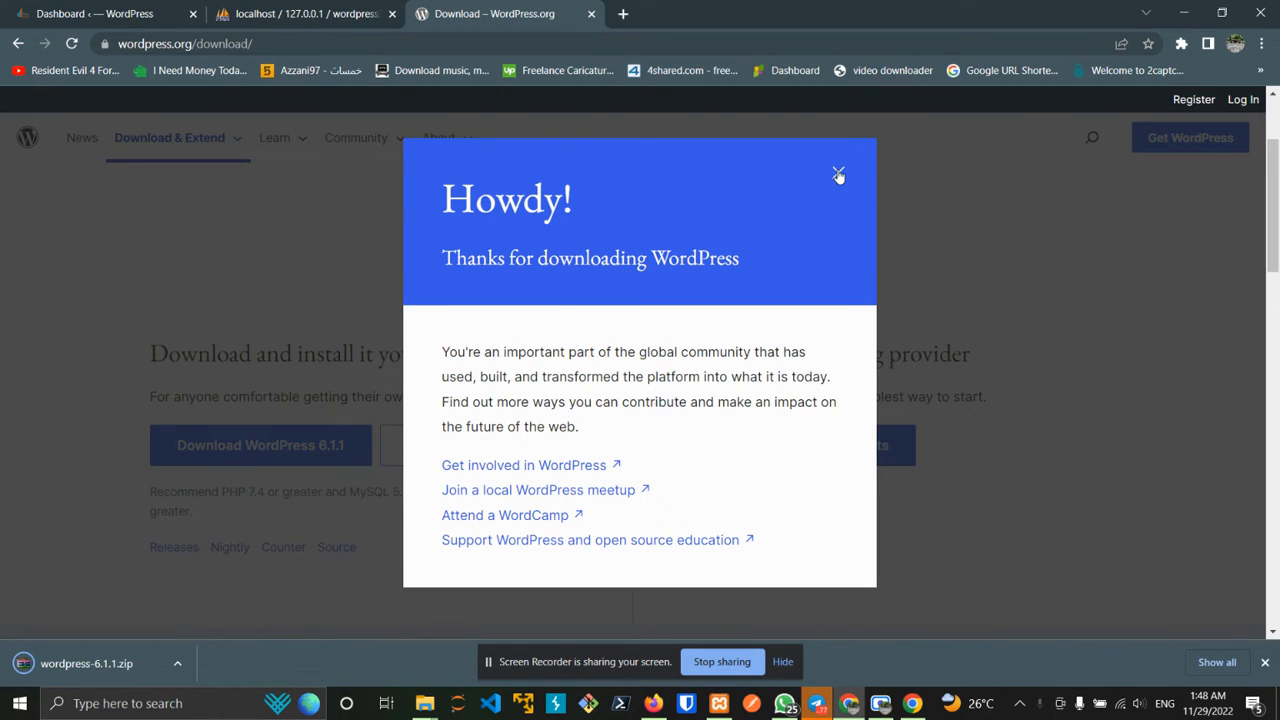
{"action": "left_click", "coordinate": [838, 175]}
- Begin a new database in phpMyAdmin and enter wordpress4 as its name
{"action": "left_click", "coordinate": [325, 14]}
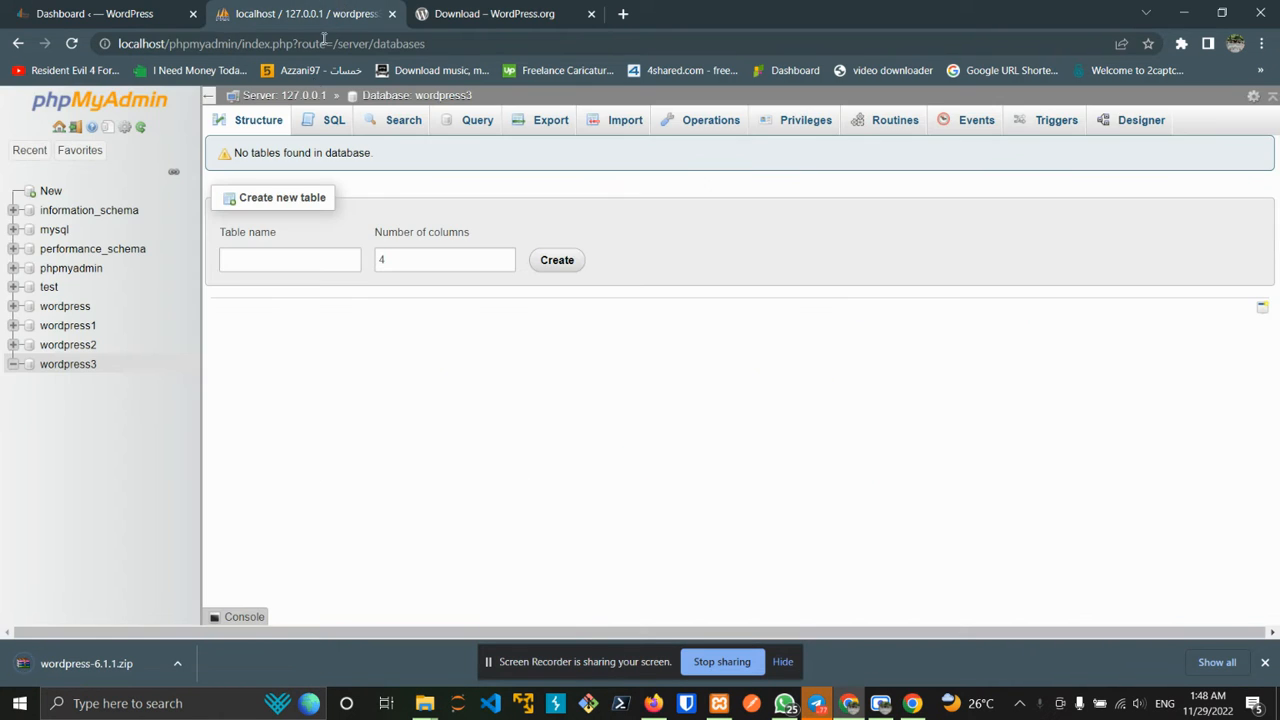
{"action": "left_click", "coordinate": [50, 192]}
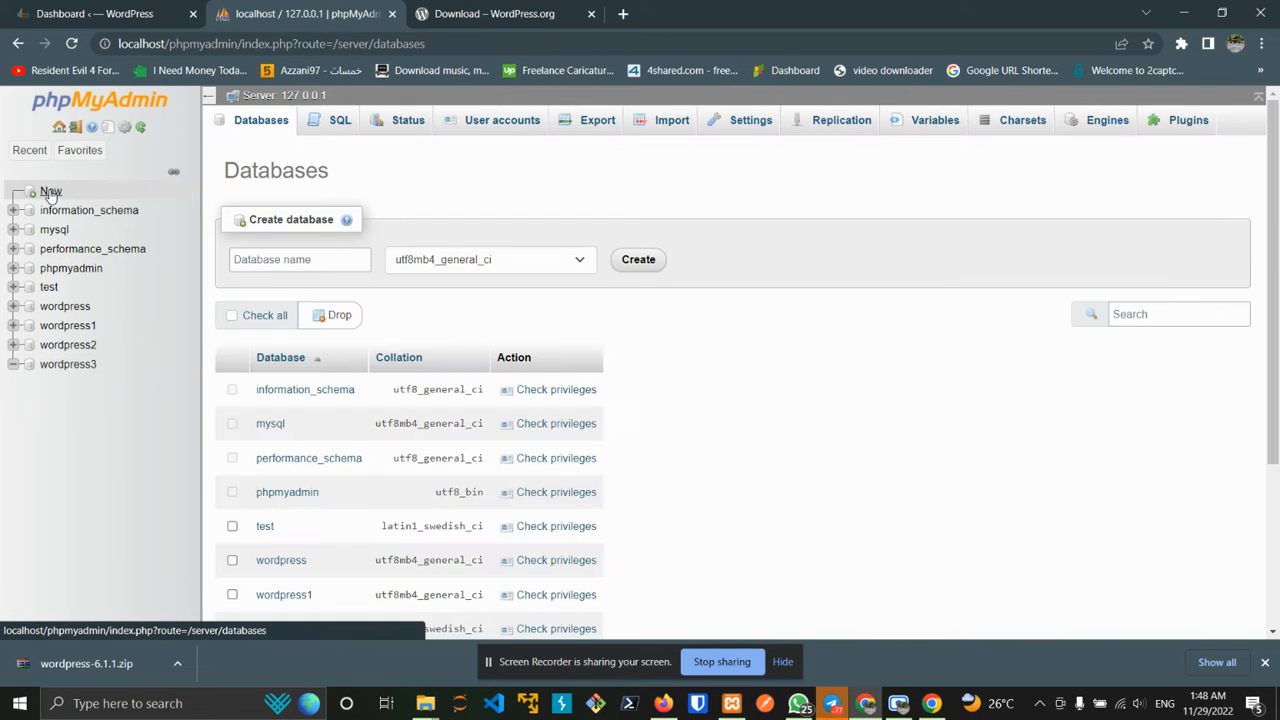
{"action": "left_click", "coordinate": [315, 259]}
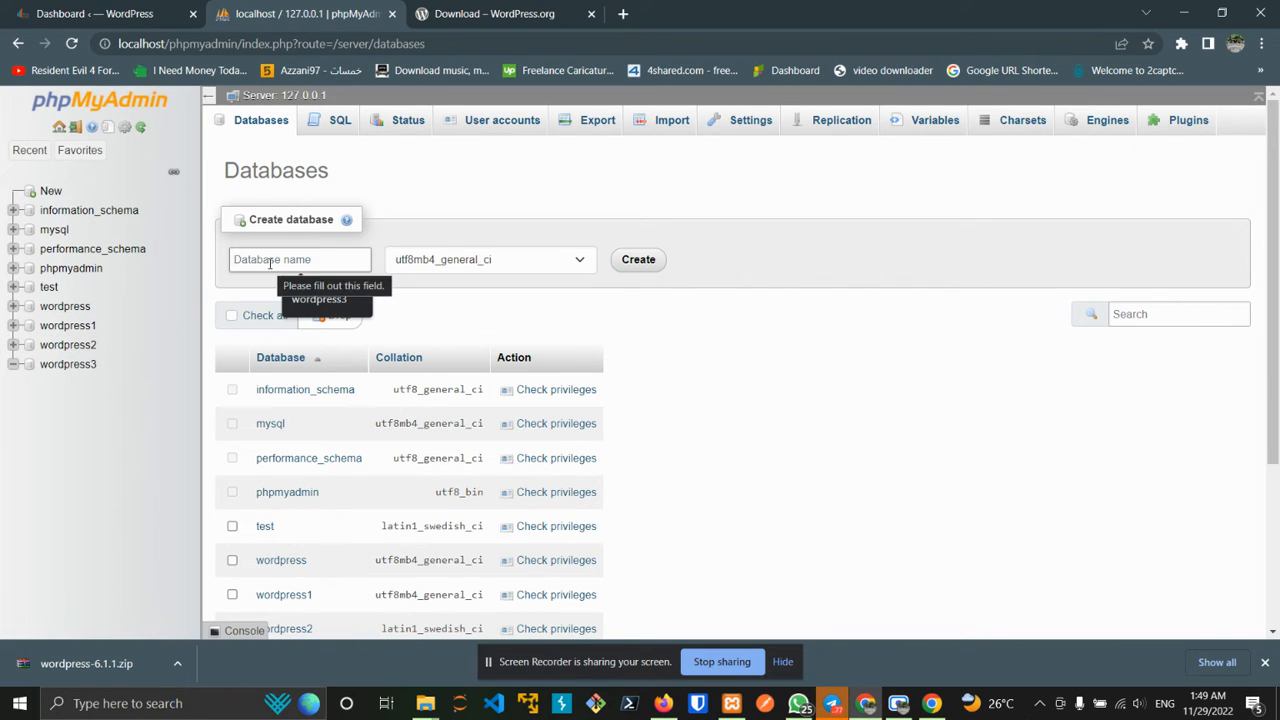
{"action": "type", "text": "w"}
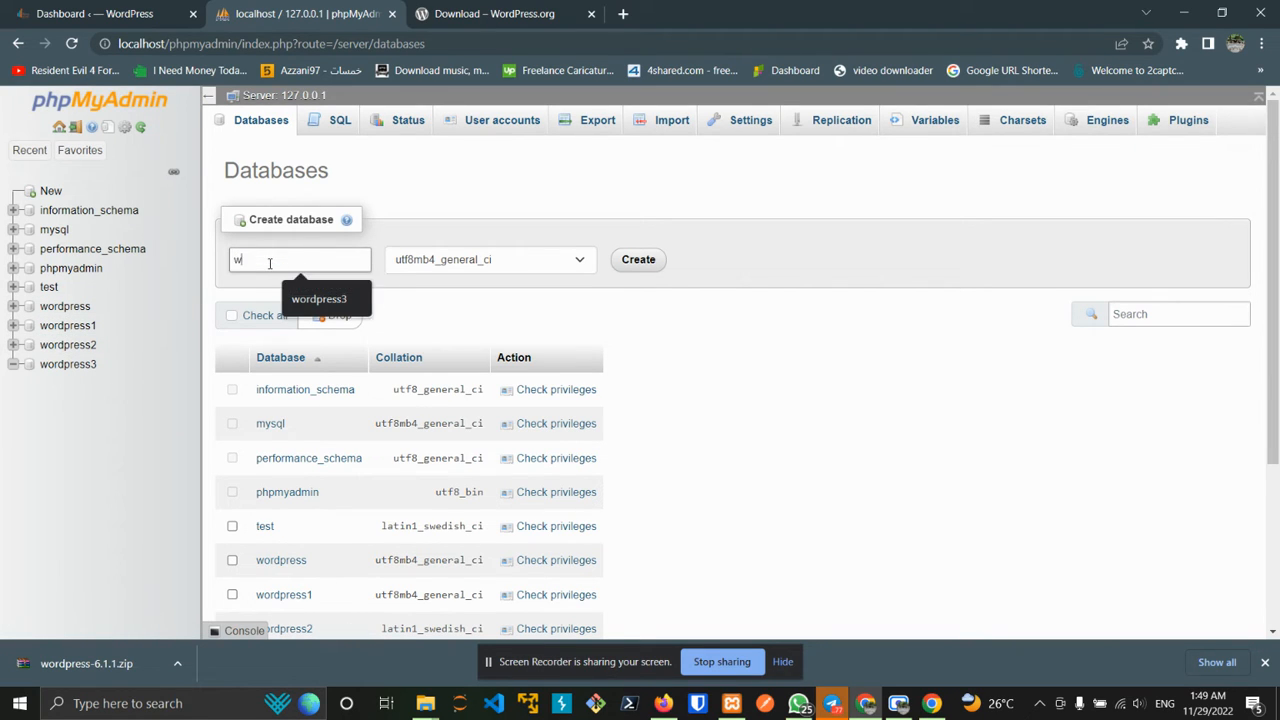
{"action": "type", "text": "ordpress4"}
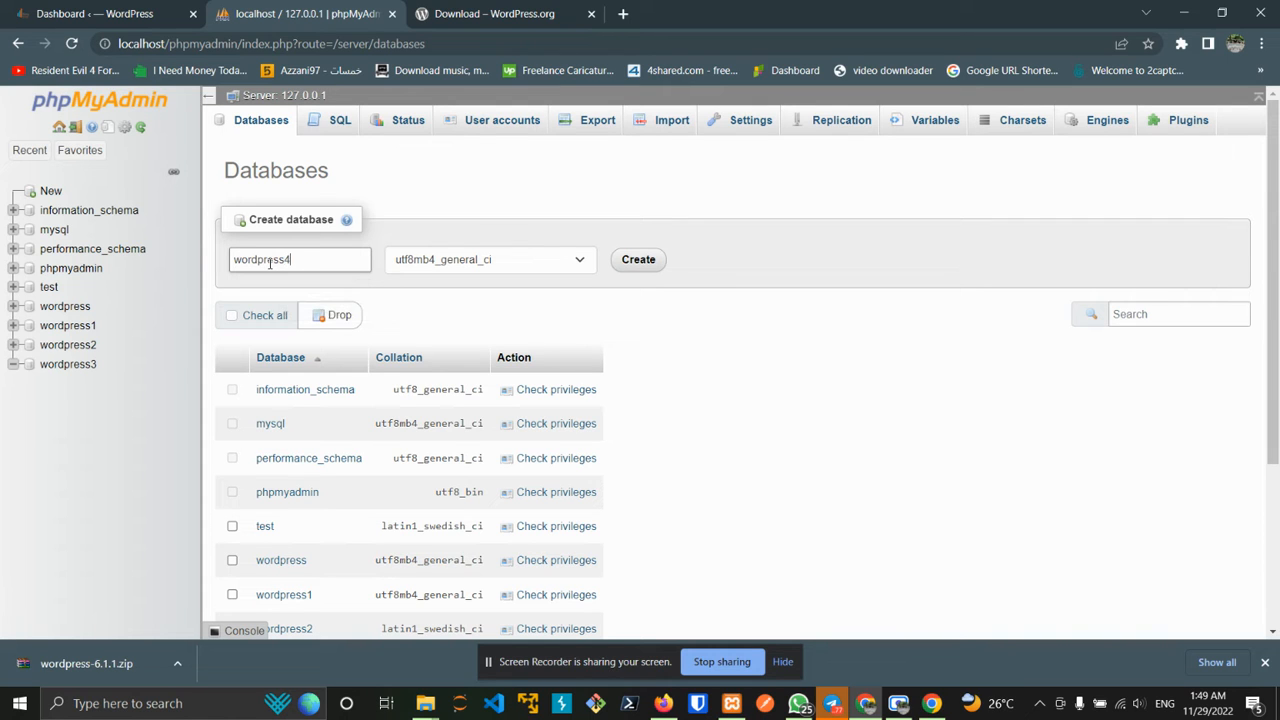
- Set the new database's collation to latin1_swedish_ci and create the database
{"action": "left_click", "coordinate": [567, 263]}
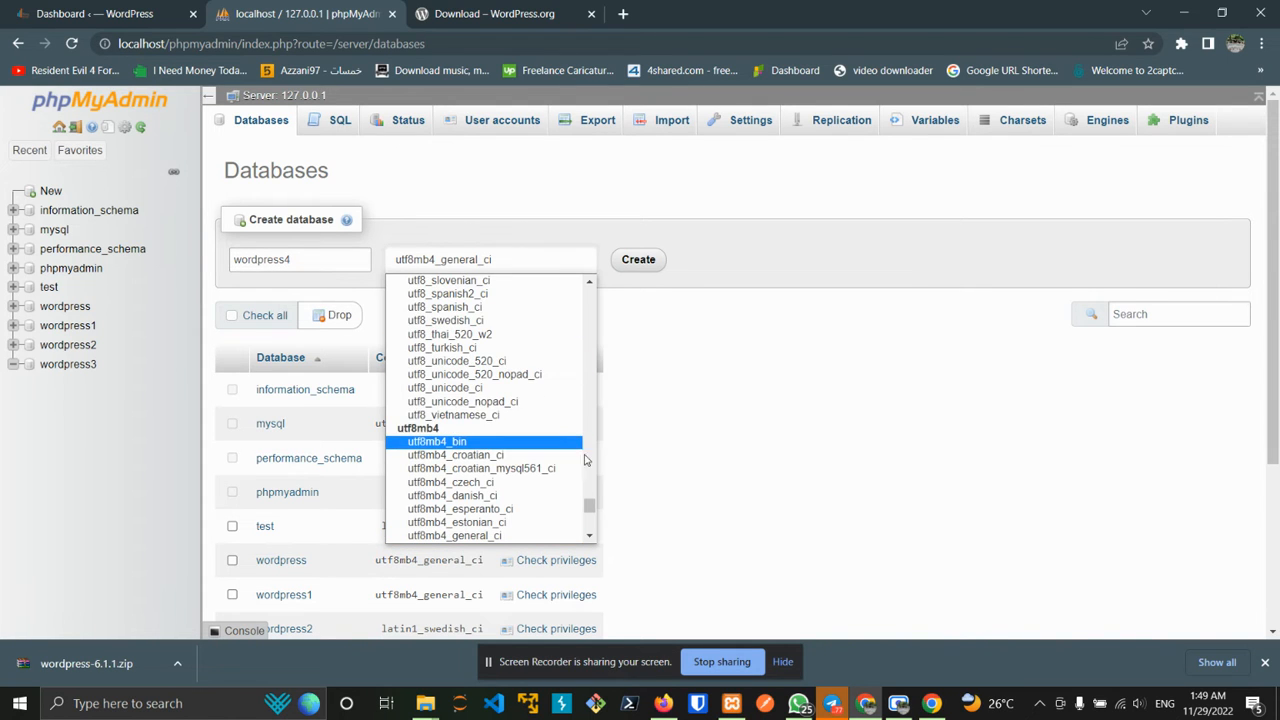
{"action": "scroll", "coordinate": [488, 456], "scroll_direction": "up", "scroll_amount": 5}
{"action": "scroll", "coordinate": [491, 455], "scroll_direction": "up", "scroll_amount": 10}
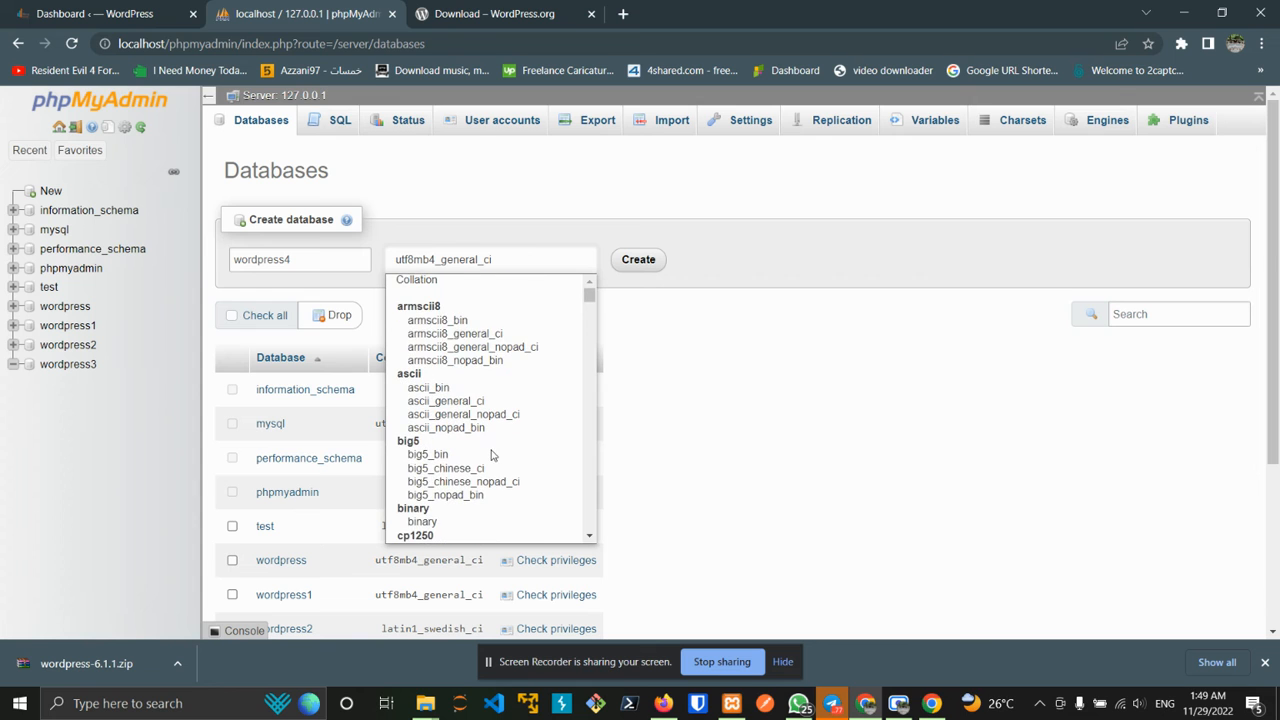
{"action": "scroll", "coordinate": [491, 455], "scroll_direction": "down", "scroll_amount": 15}
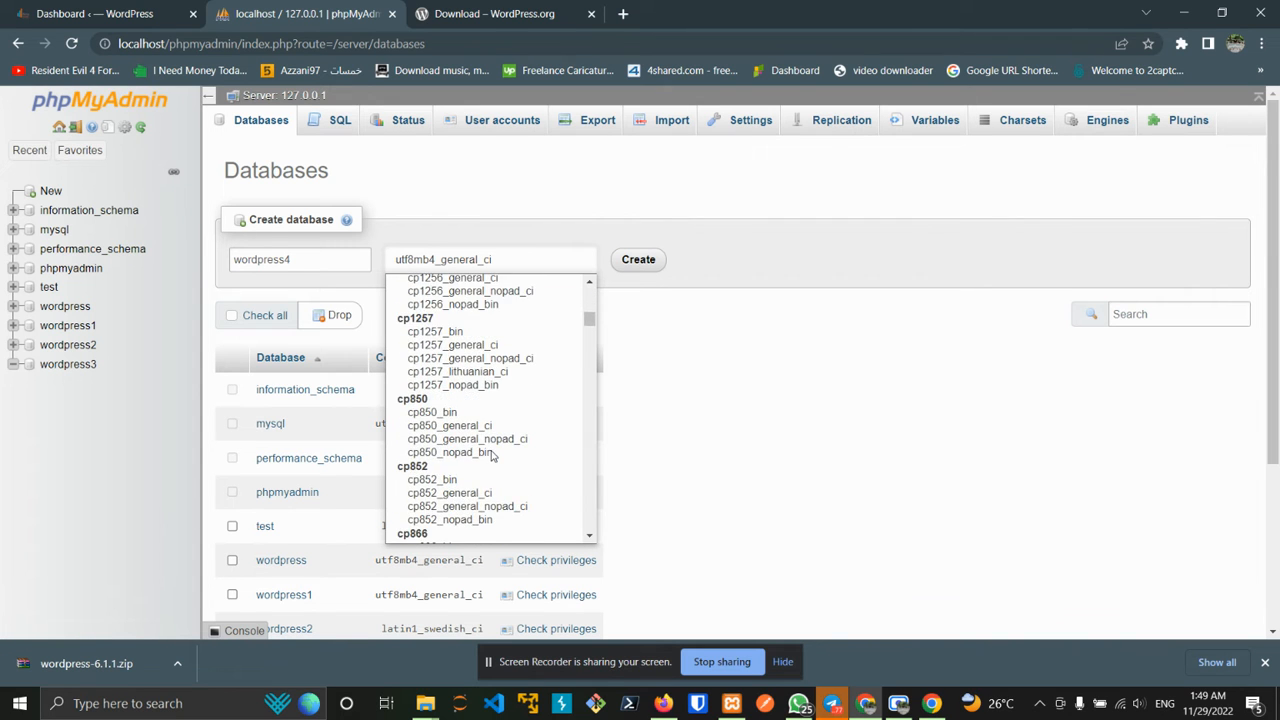
{"action": "scroll", "coordinate": [491, 455], "scroll_direction": "down", "scroll_amount": 15}
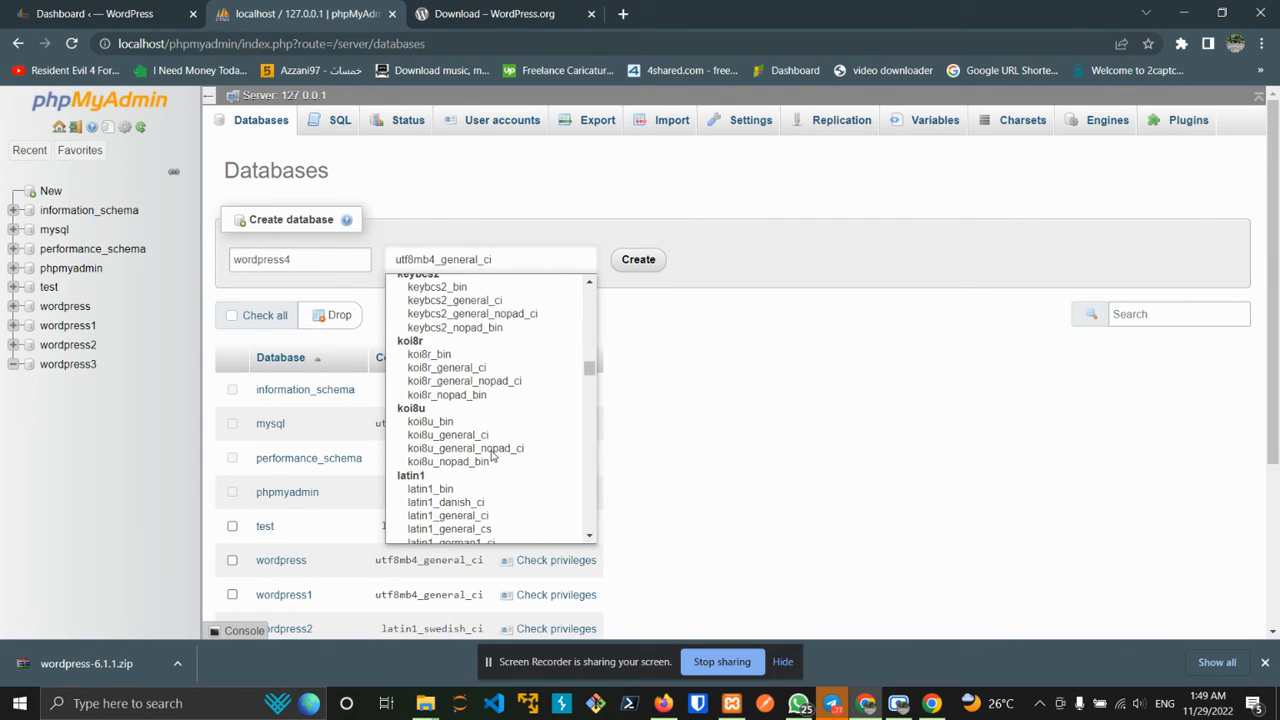
{"action": "scroll", "coordinate": [491, 455], "scroll_direction": "down", "scroll_amount": 5}
{"action": "scroll", "coordinate": [491, 455], "scroll_direction": "up", "scroll_amount": 10}
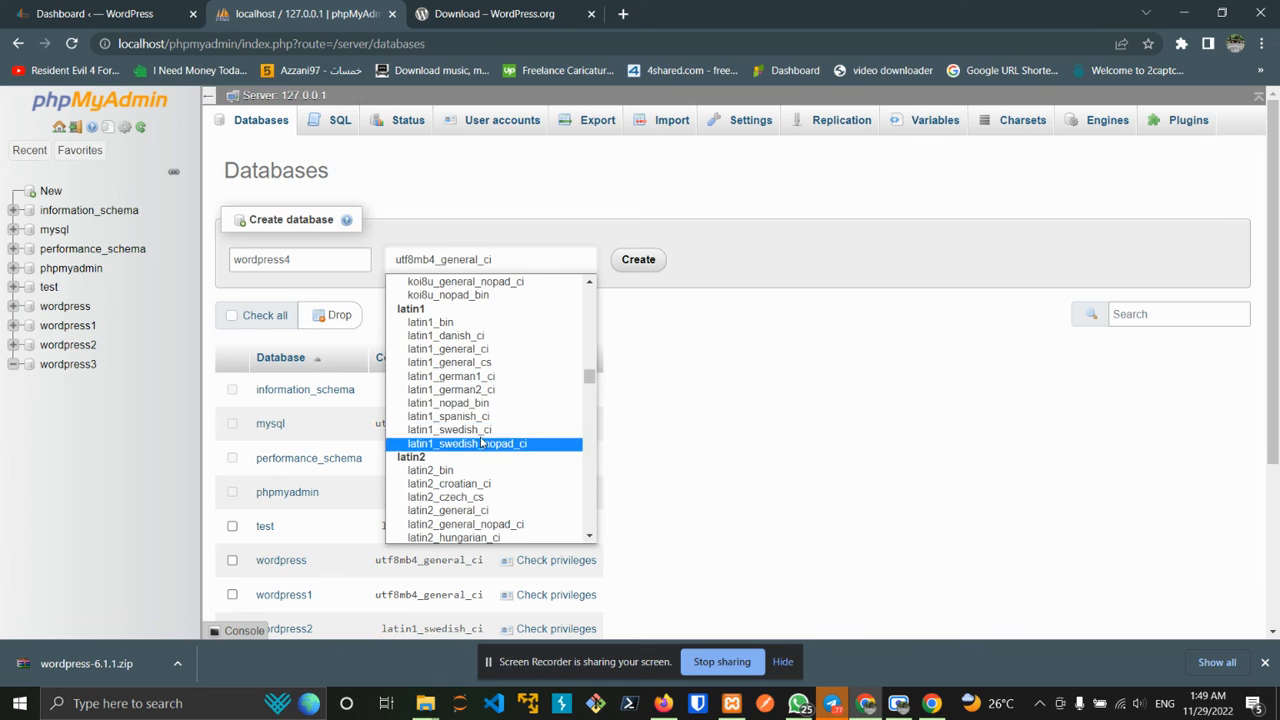
{"action": "left_click", "coordinate": [436, 430]}
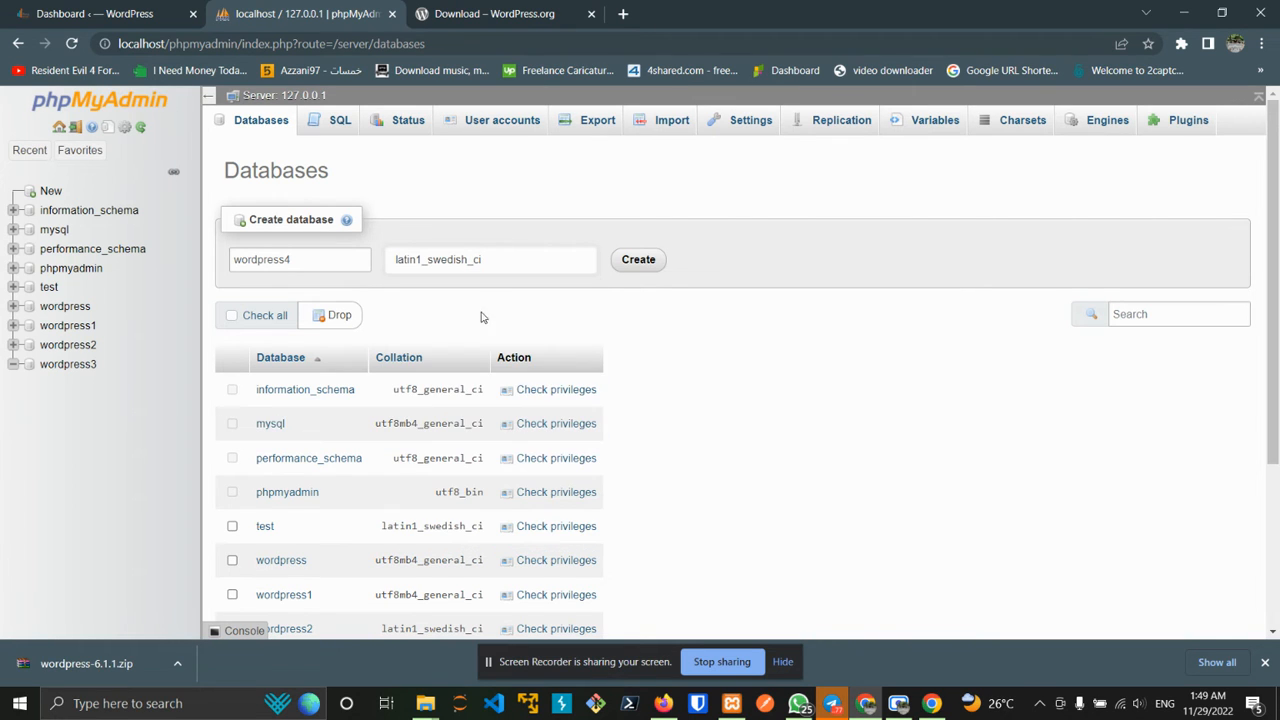
{"action": "left_click", "coordinate": [630, 262]}
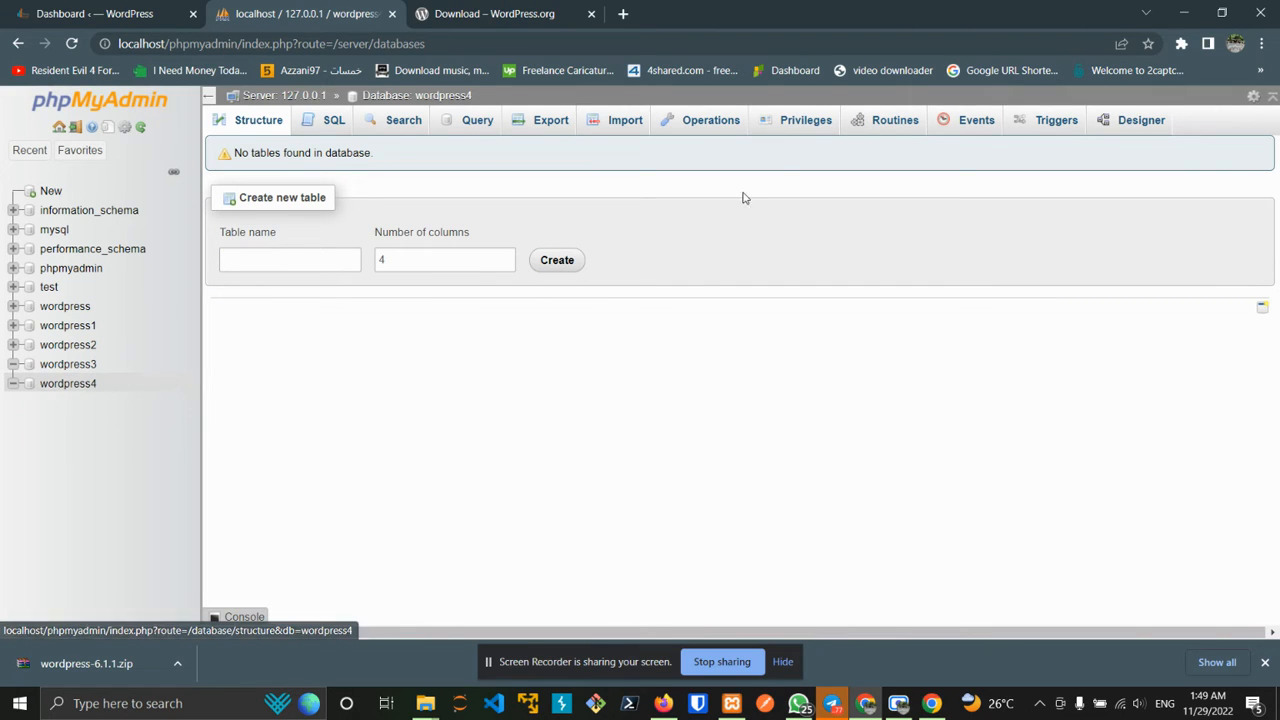
- Switch to File Explorer and create a folder named wordpress4 inside C:\xampp\htdocs
{"action": "mouse_move", "coordinate": [425, 703]}
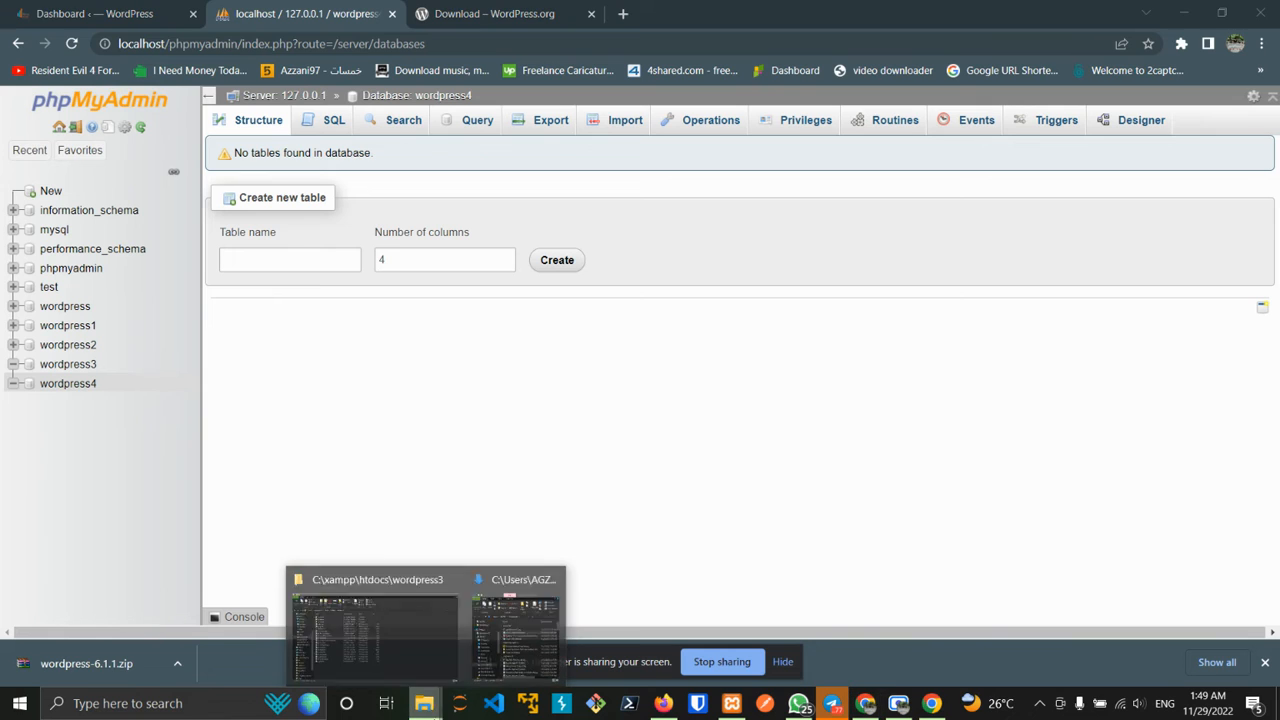
{"action": "left_click", "coordinate": [395, 644]}
{"action": "left_click", "coordinate": [86, 338]}
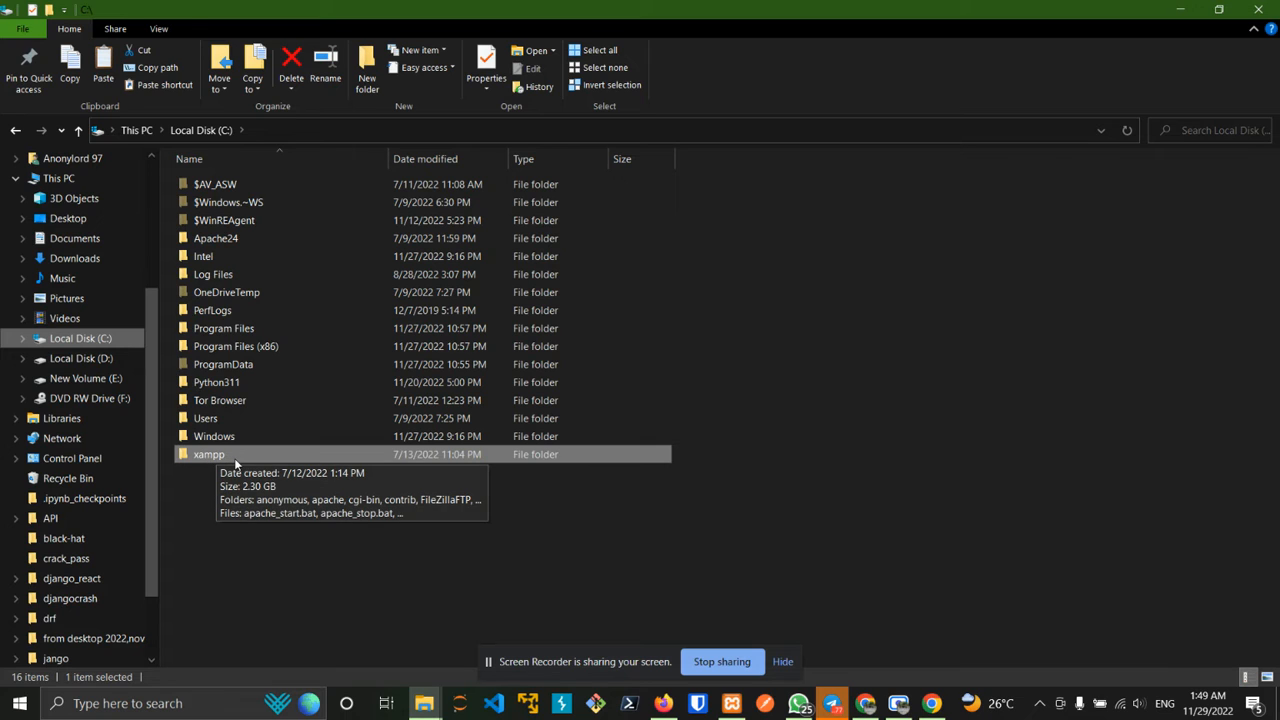
{"action": "double_click", "coordinate": [231, 457]}
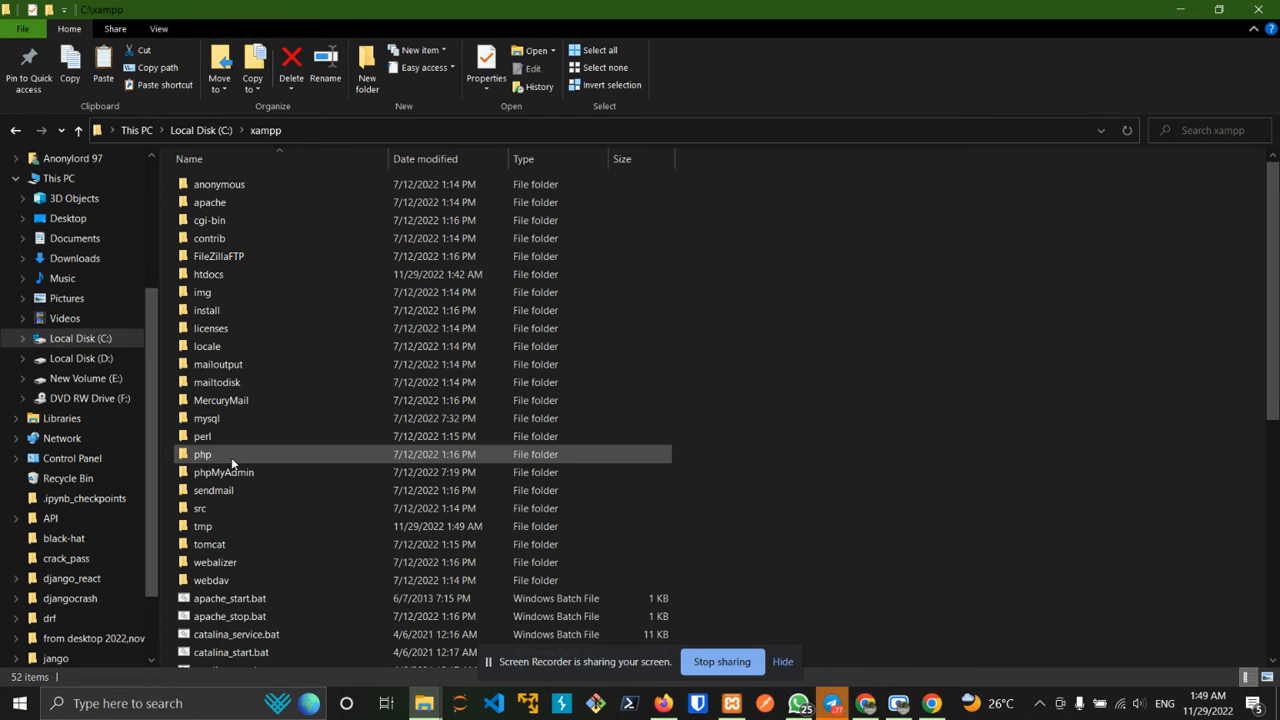
{"action": "double_click", "coordinate": [236, 274]}
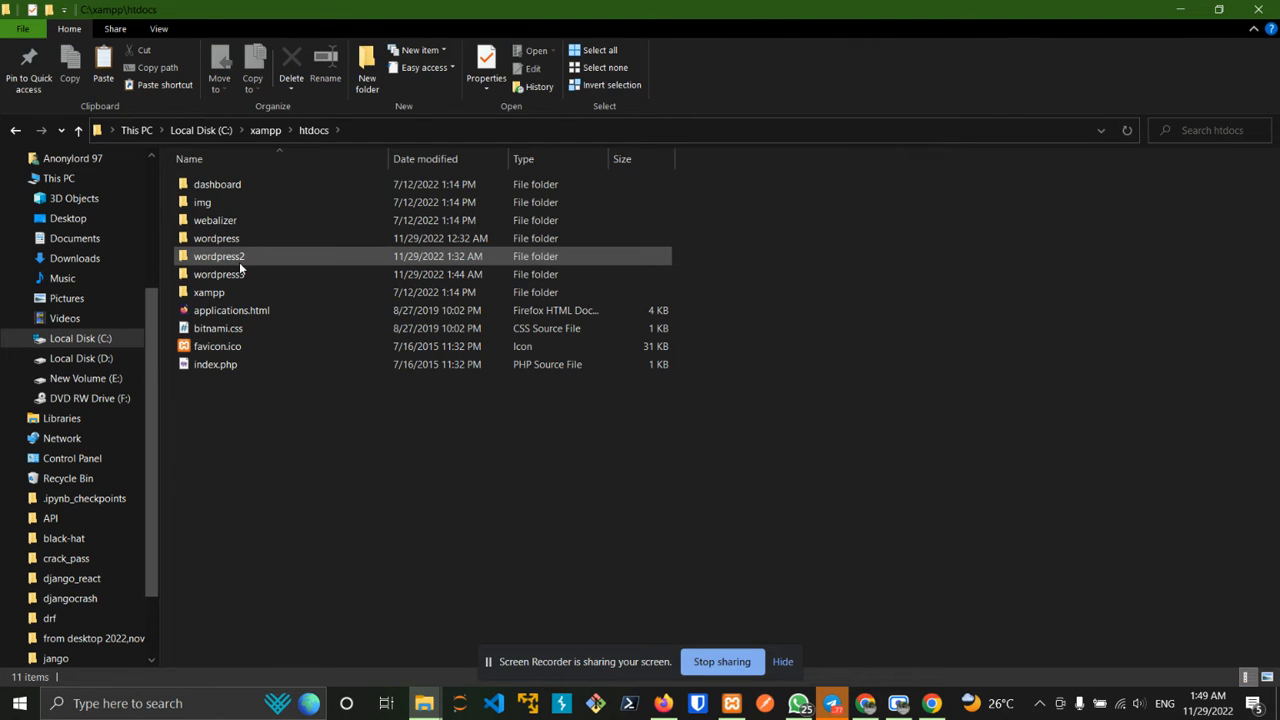
{"action": "right_click", "coordinate": [274, 440]}
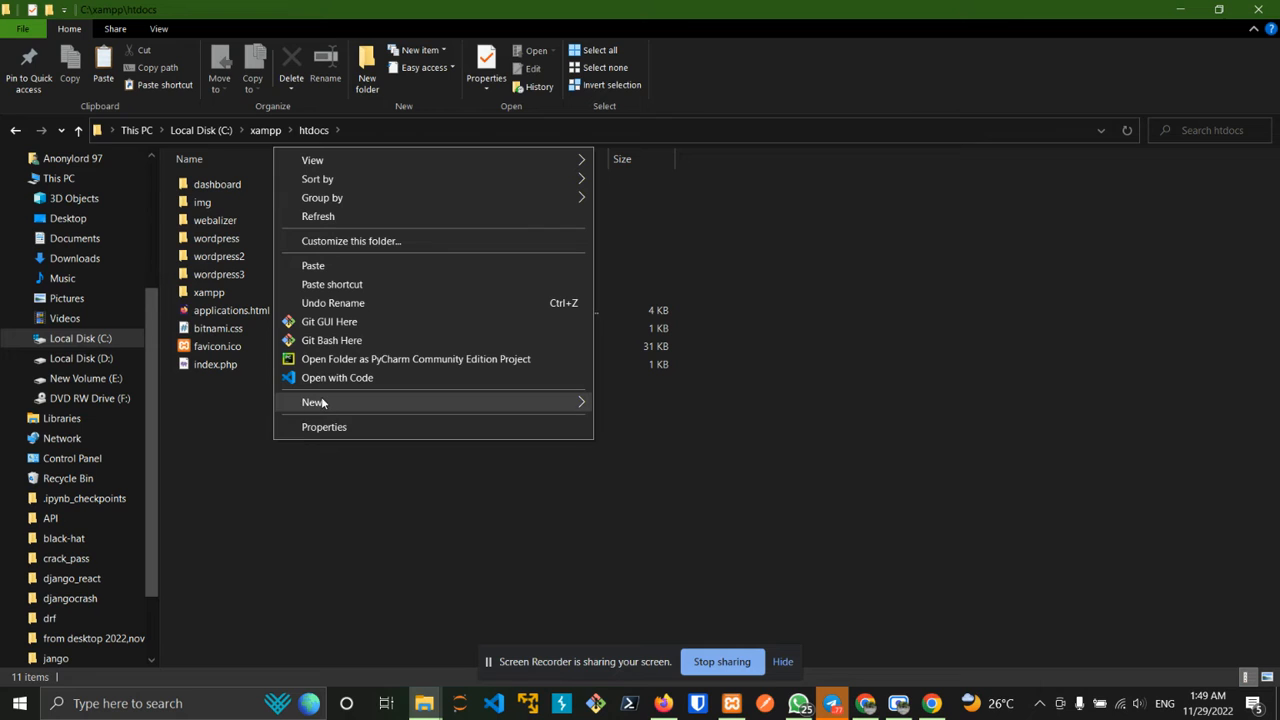
{"action": "mouse_move", "coordinate": [330, 403]}
{"action": "left_click", "coordinate": [649, 405]}
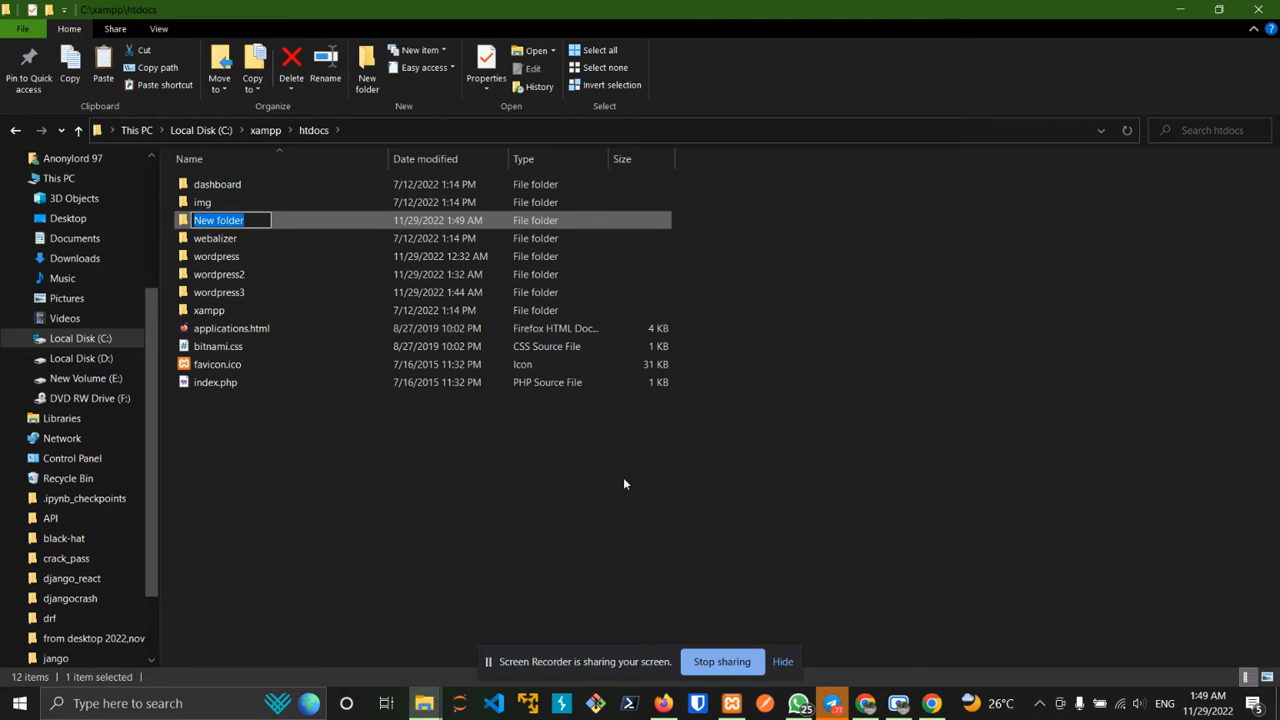
{"action": "type", "text": "wordpress4"}
{"action": "key", "text": "Return"}
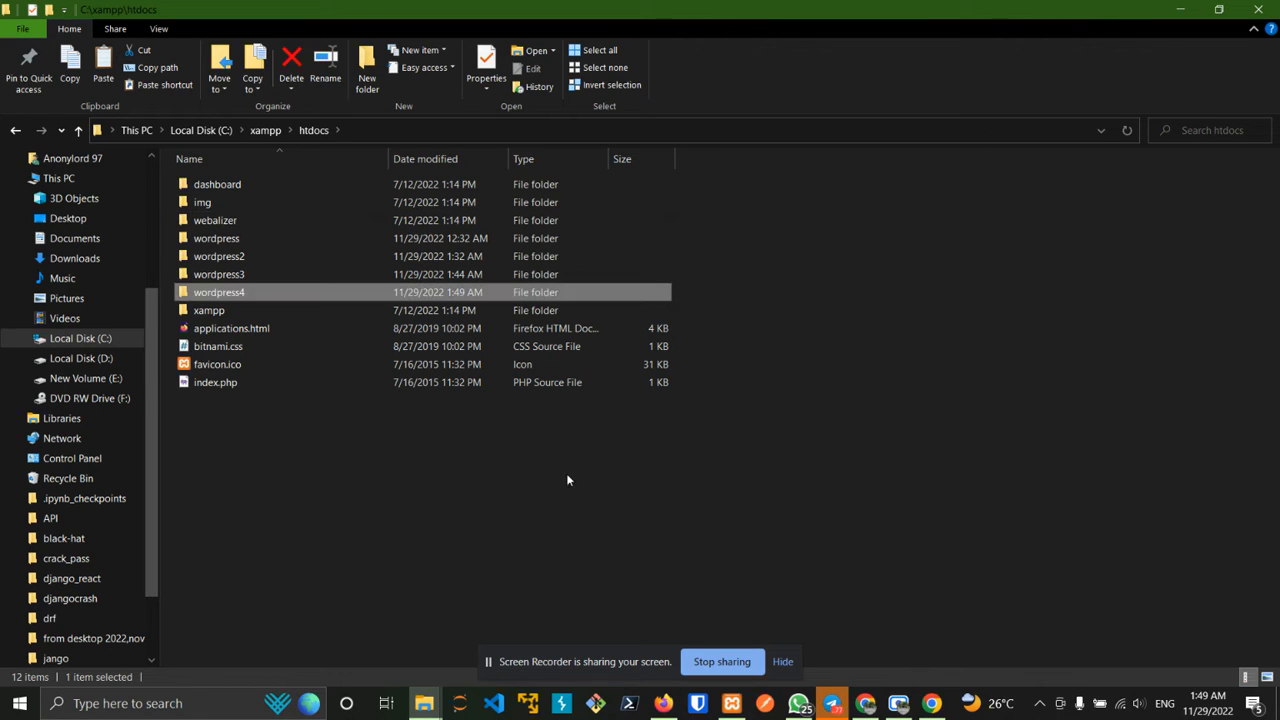
- Move wordpress-6.1.1.zip from the Downloads folder into the C:\xampp\htdocs\wordpress4 folder
{"action": "double_click", "coordinate": [247, 293]}
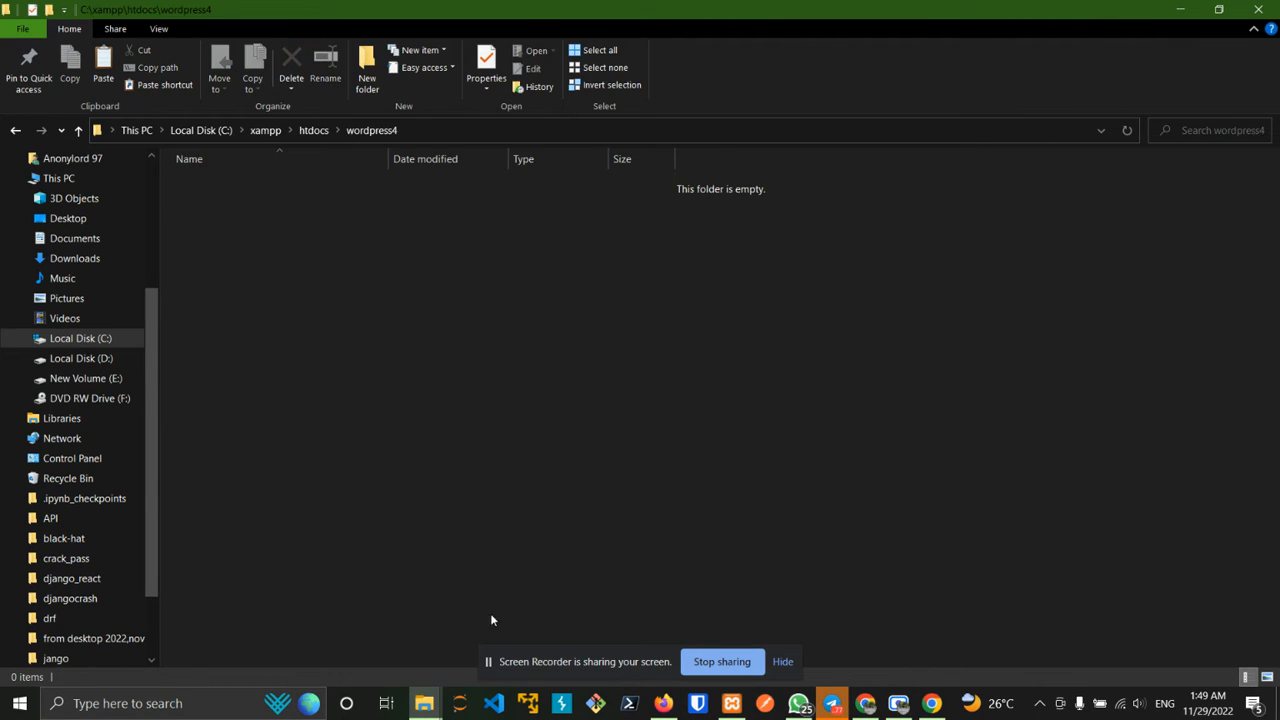
{"action": "left_click", "coordinate": [866, 703]}
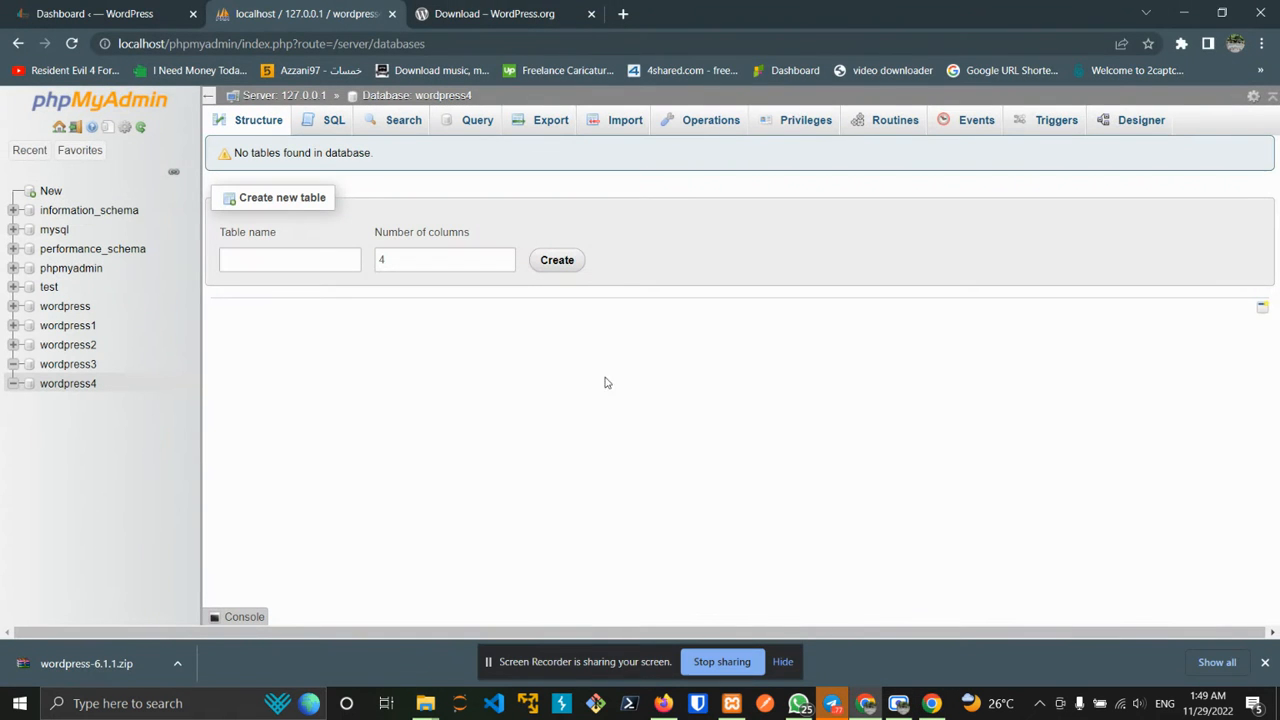
{"action": "left_click", "coordinate": [177, 663]}
{"action": "left_click", "coordinate": [200, 606]}
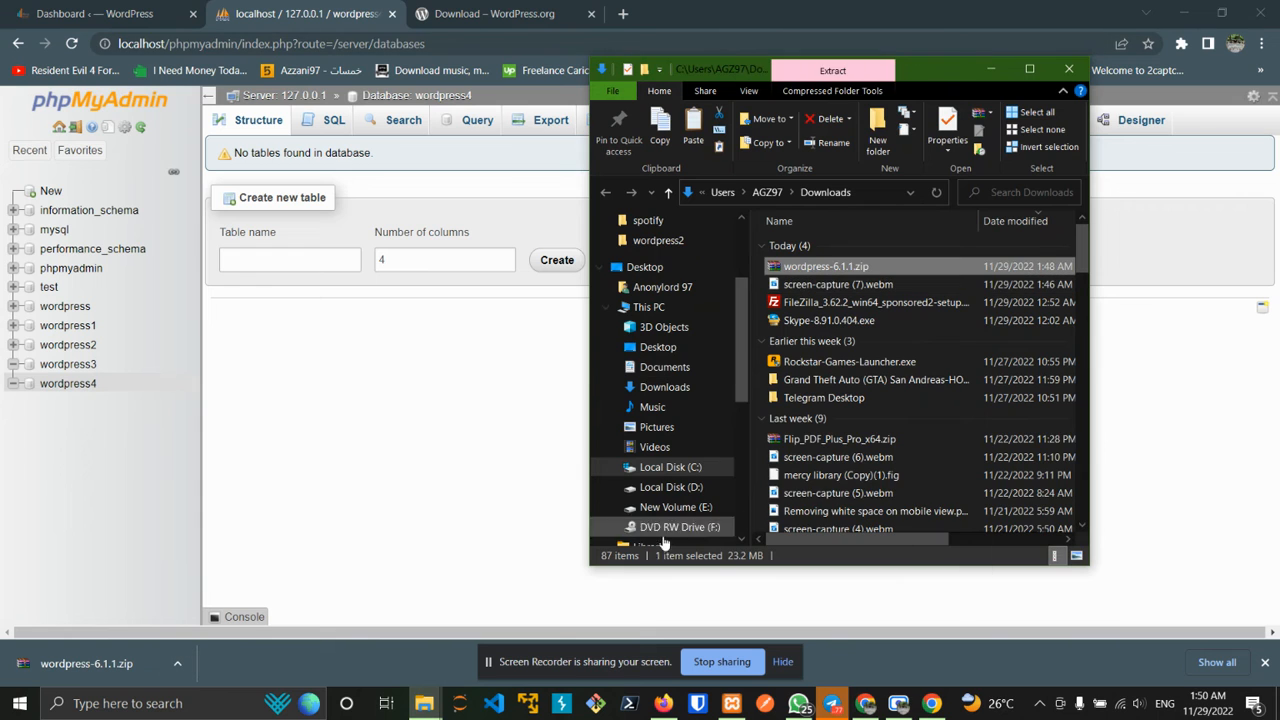
{"action": "mouse_move", "coordinate": [424, 700]}
{"action": "left_click", "coordinate": [423, 562]}
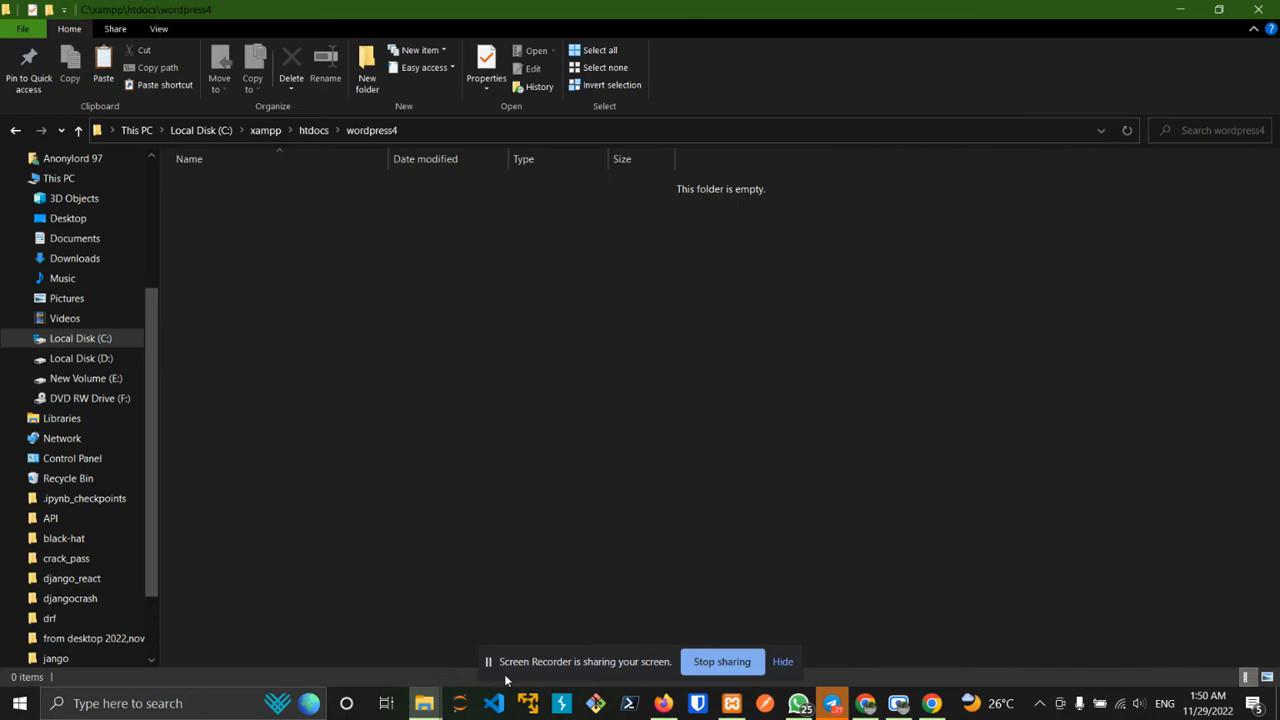
{"action": "left_click", "coordinate": [386, 703]}
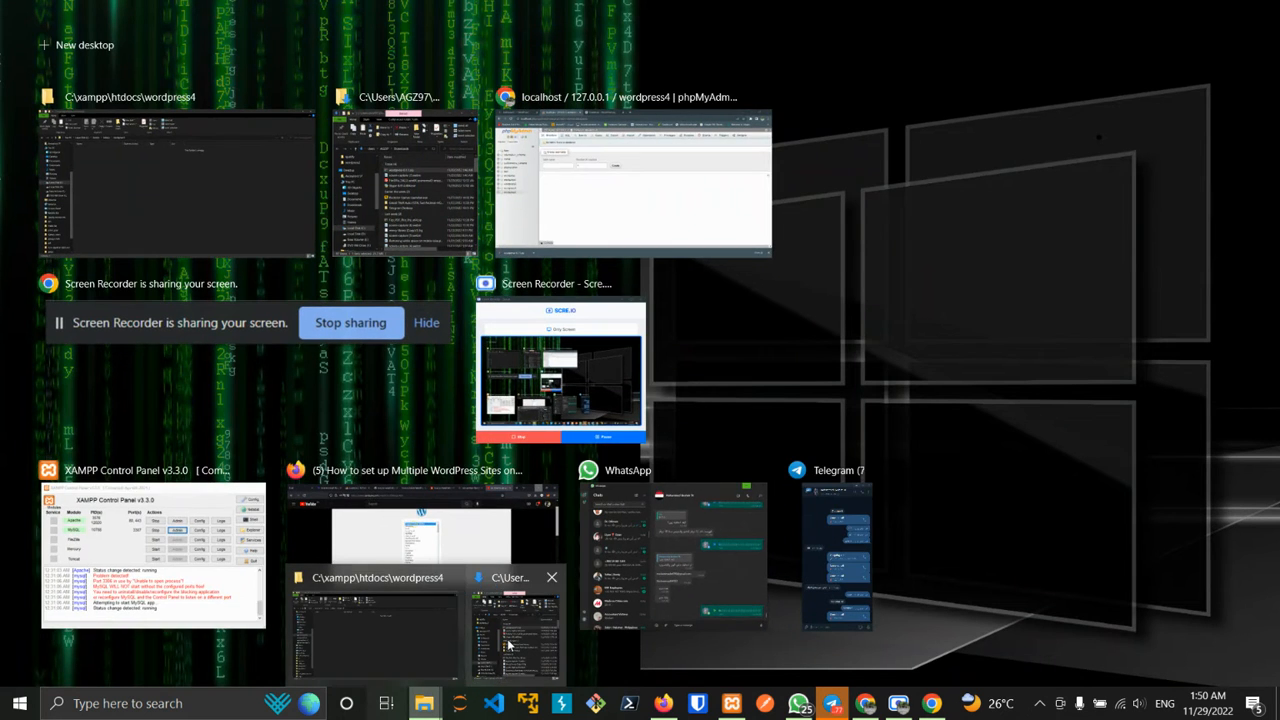
{"action": "left_click", "coordinate": [508, 645]}
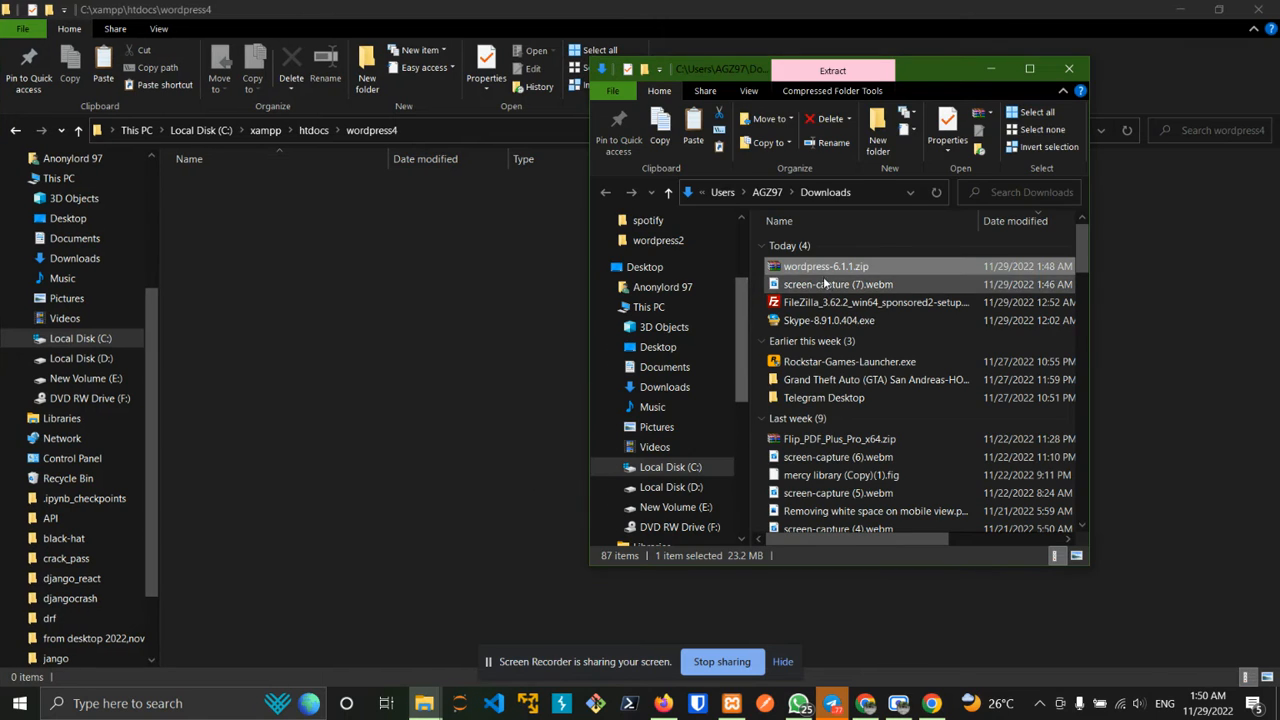
{"action": "left_click_drag", "start_coordinate": [822, 267], "coordinate": [378, 275]}
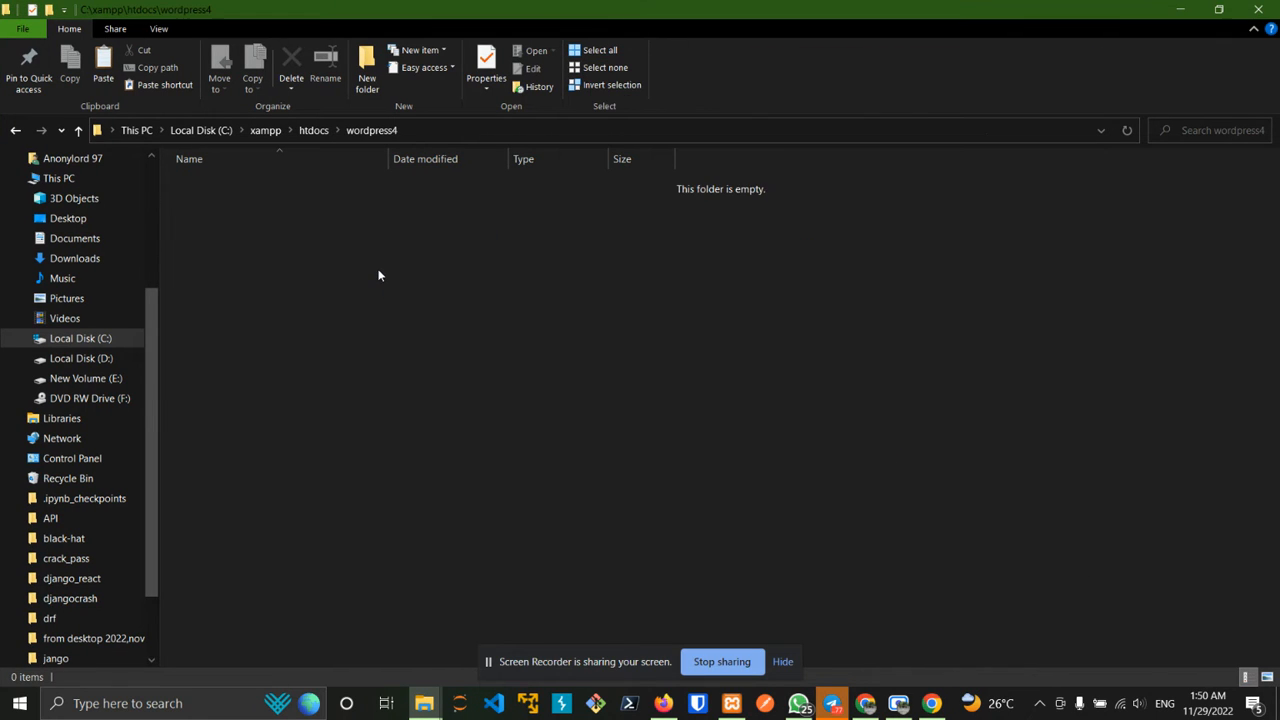
{"action": "left_click", "coordinate": [443, 249]}
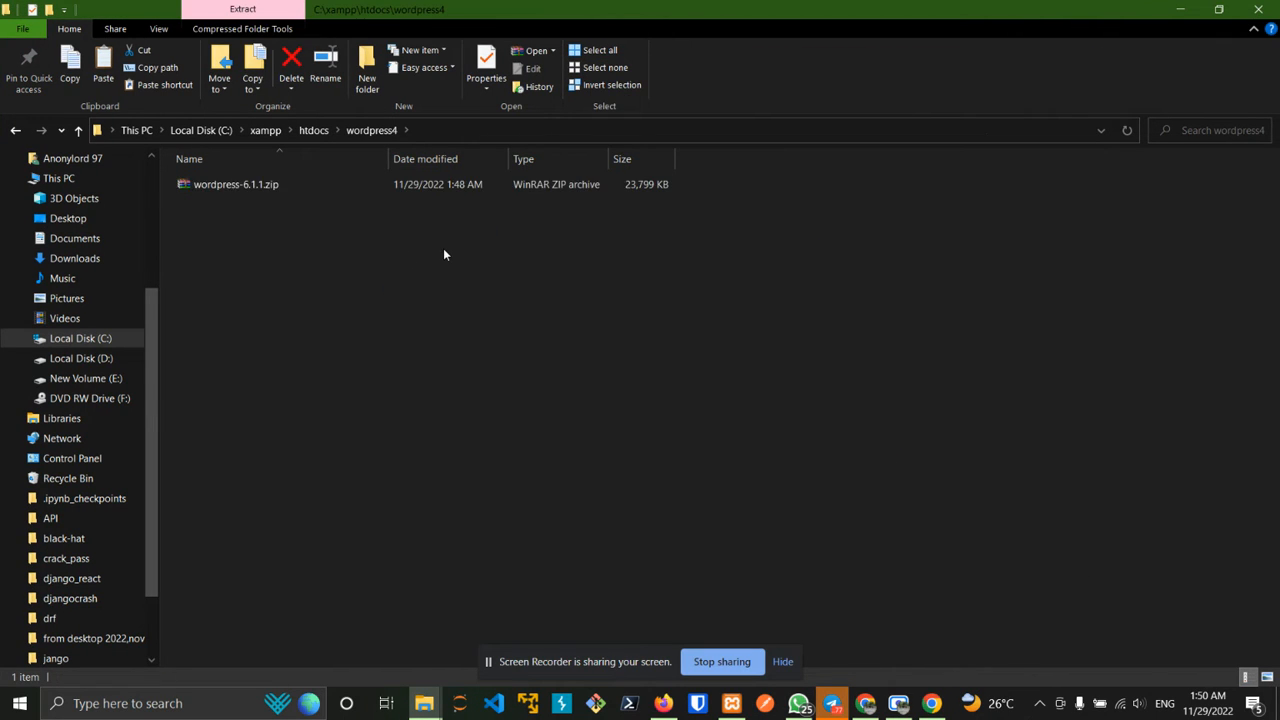
- Extract wordpress-6.1.1.zip into the wordpress4 folder with WinRAR and delete the archive
{"action": "right_click", "coordinate": [249, 184]}
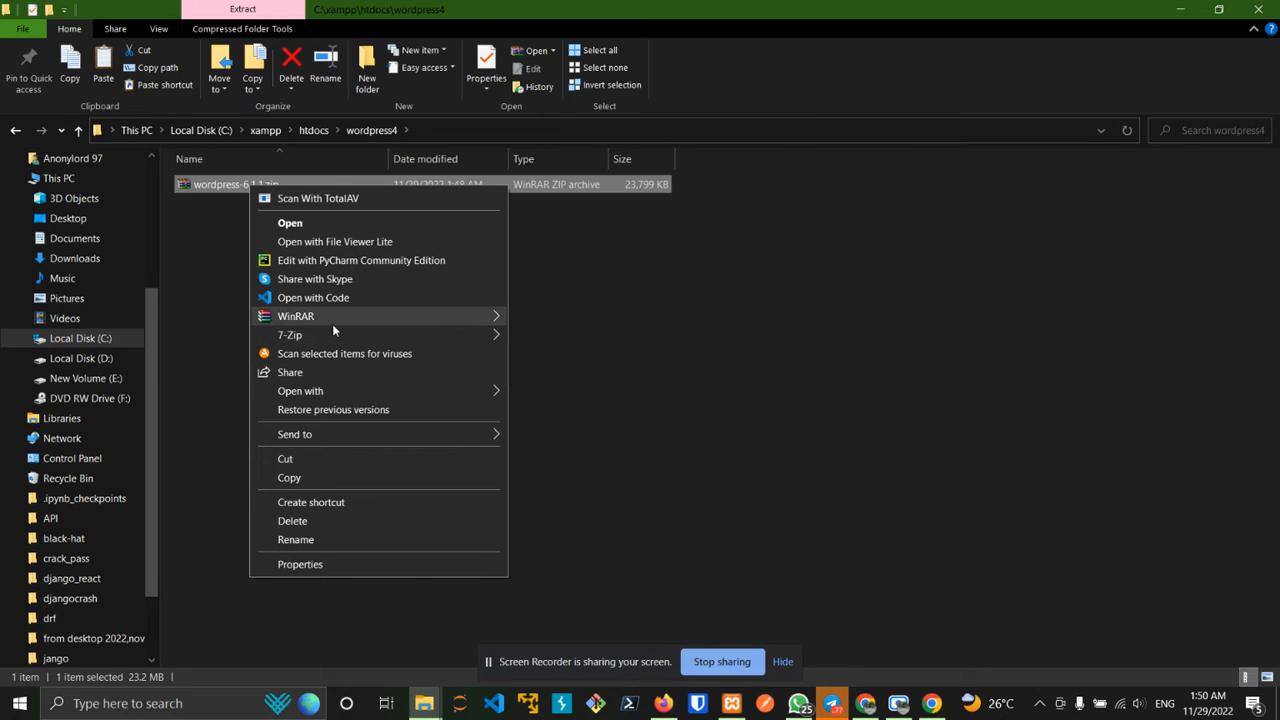
{"action": "mouse_move", "coordinate": [333, 320]}
{"action": "left_click", "coordinate": [558, 355]}
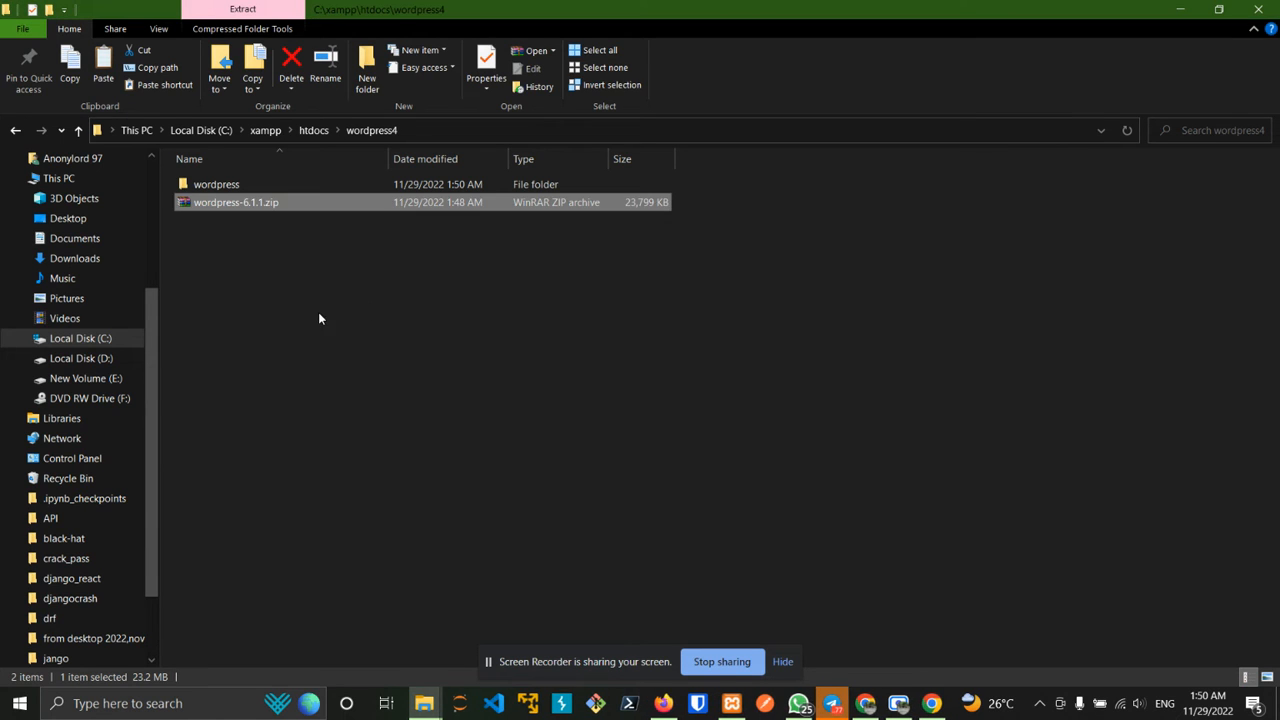
{"action": "key", "text": "Delete"}
- Move all the WordPress files from the nested wordpress folder up into wordpress4 and delete the nested folder
{"action": "left_click", "coordinate": [215, 187]}
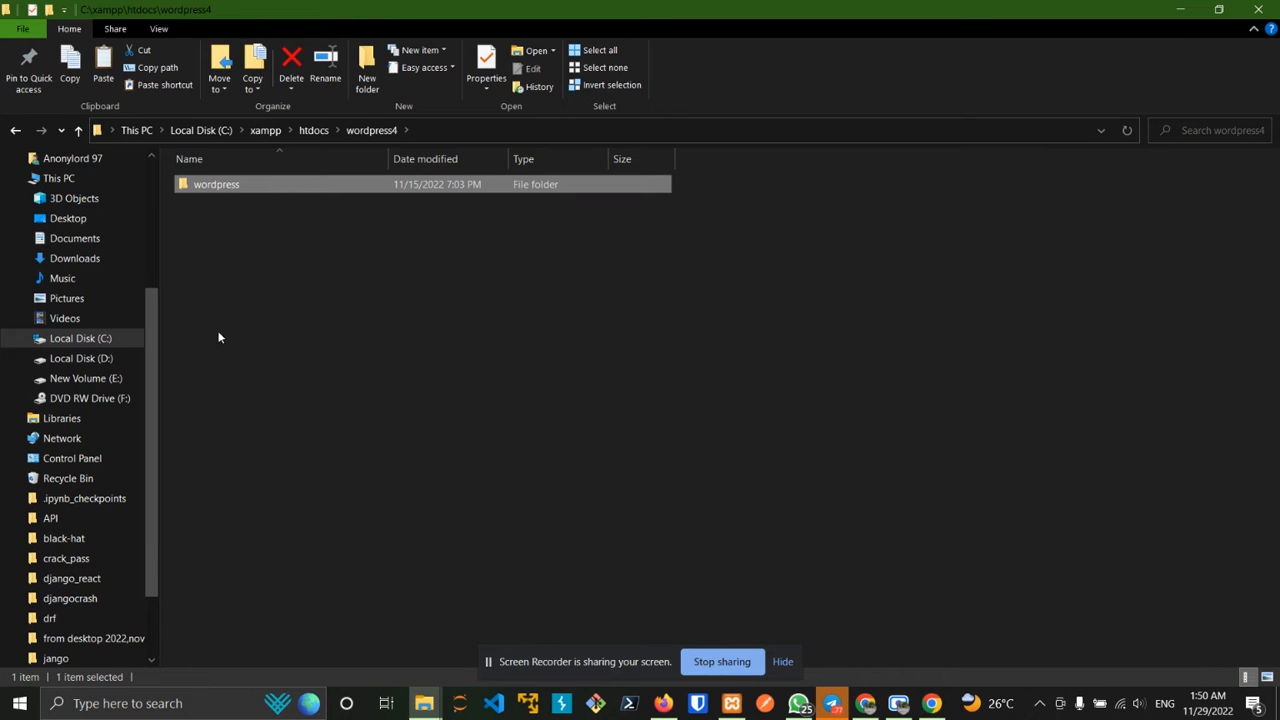
{"action": "double_click", "coordinate": [218, 190]}
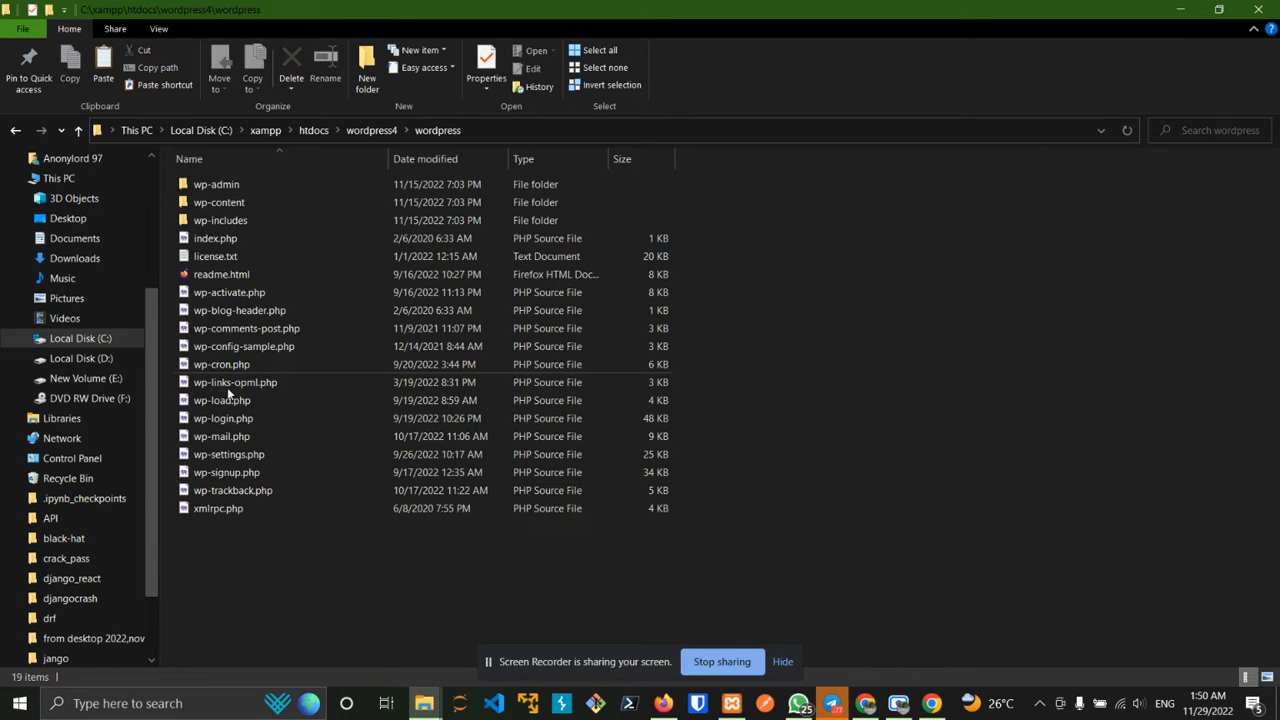
{"action": "left_click_drag", "start_coordinate": [273, 586], "coordinate": [281, 160]}
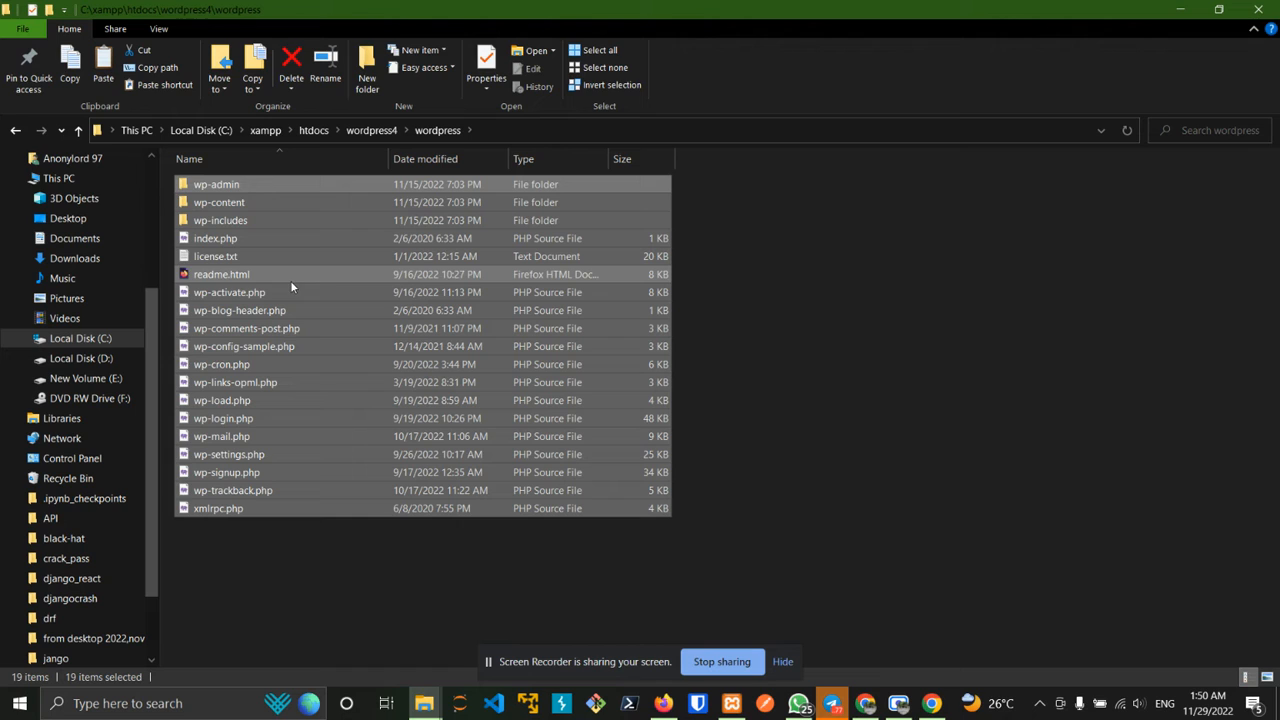
{"action": "left_click", "coordinate": [16, 130]}
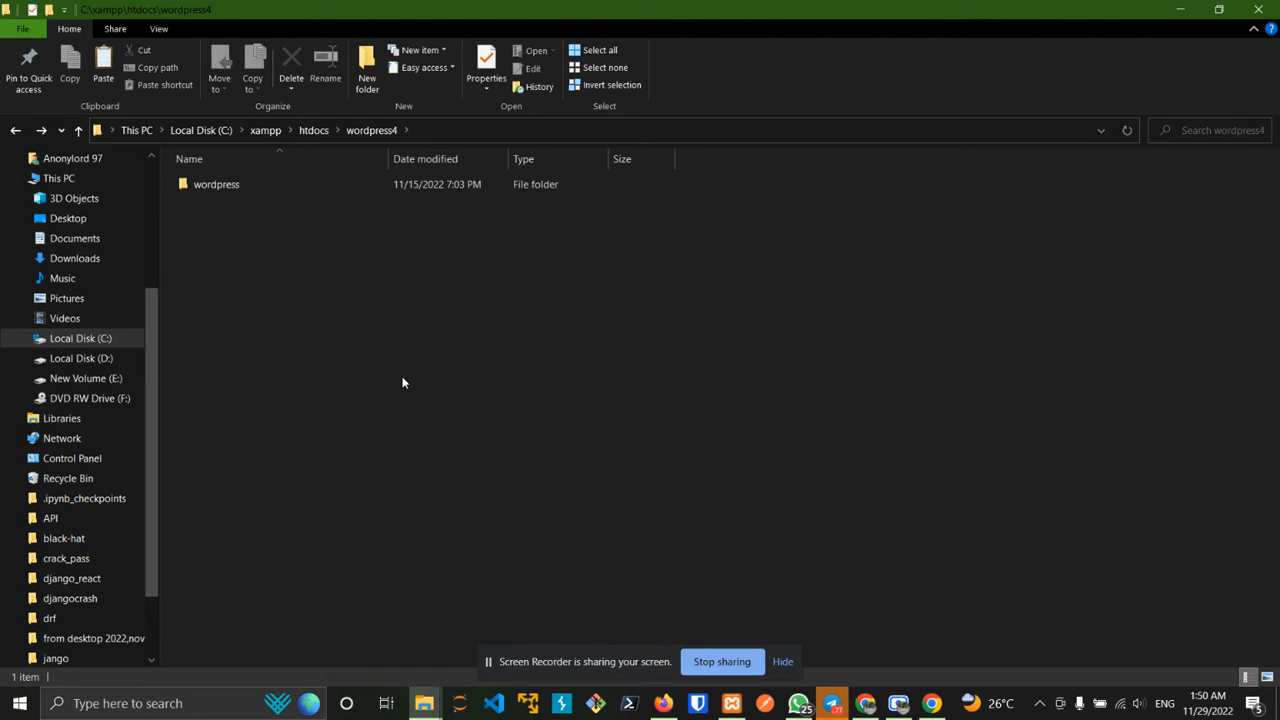
{"action": "key", "text": "ctrl+v"}
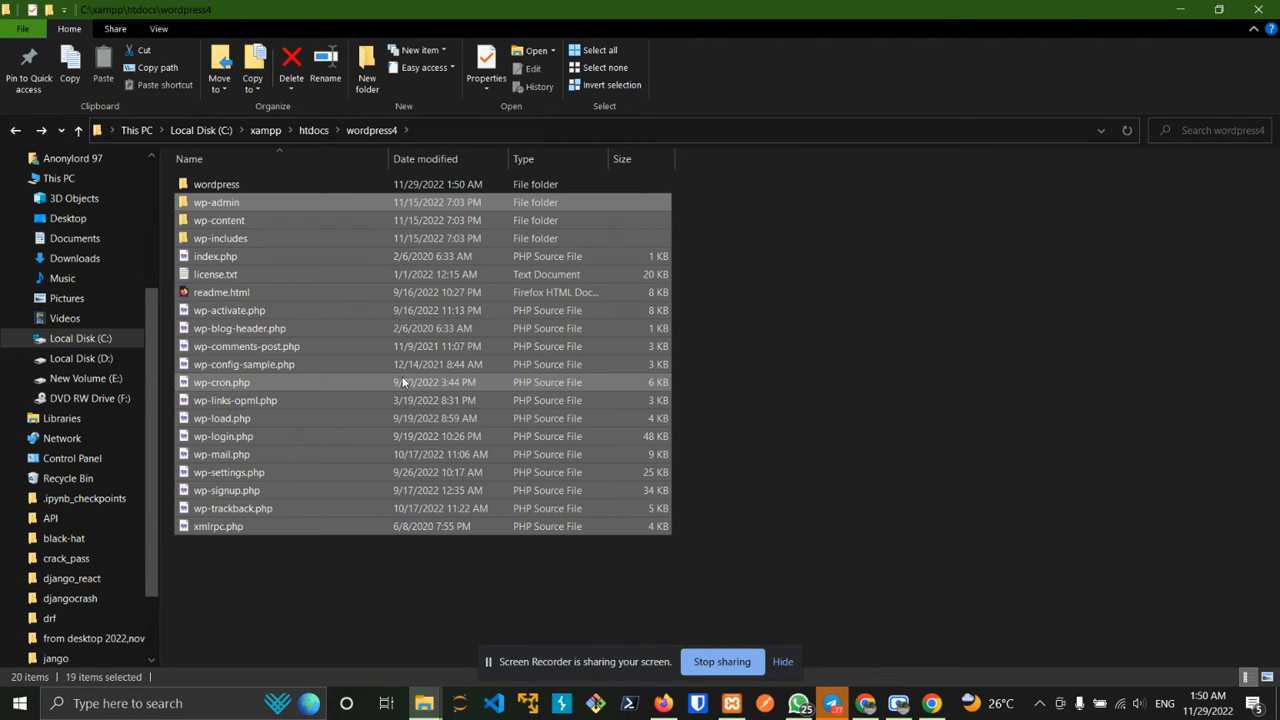
{"action": "left_click", "coordinate": [211, 187]}
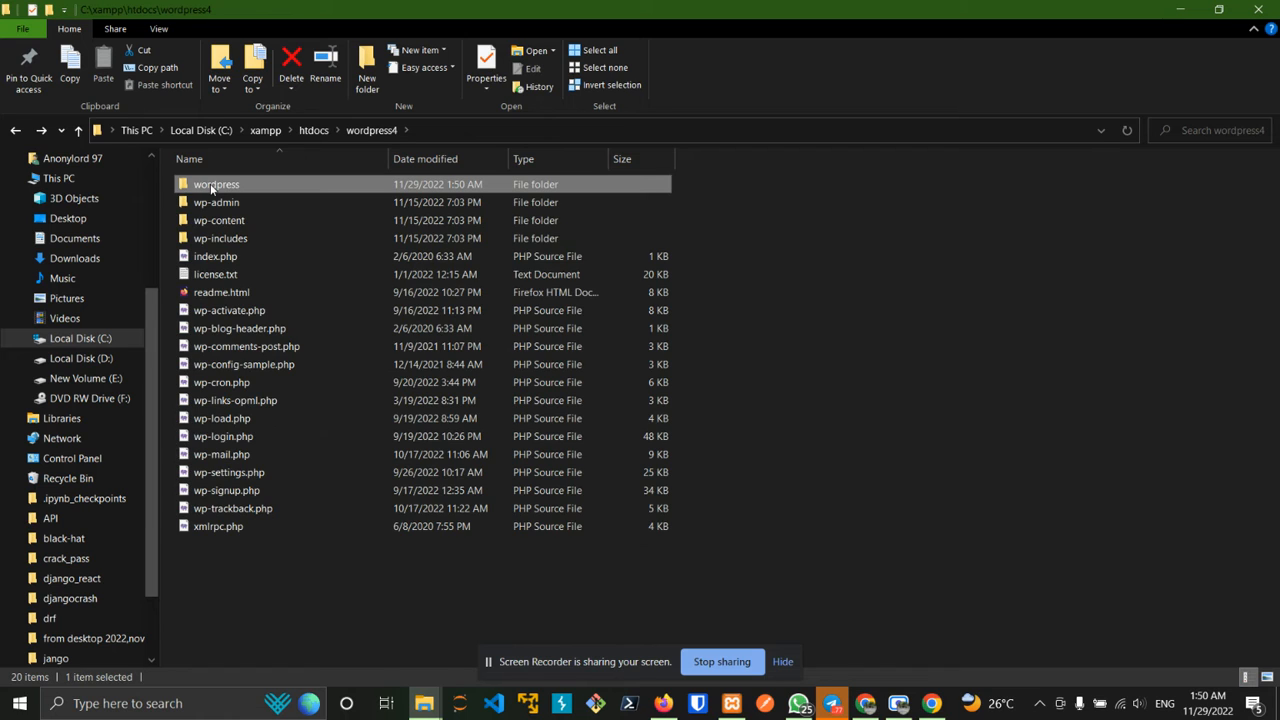
{"action": "key", "text": "Delete"}
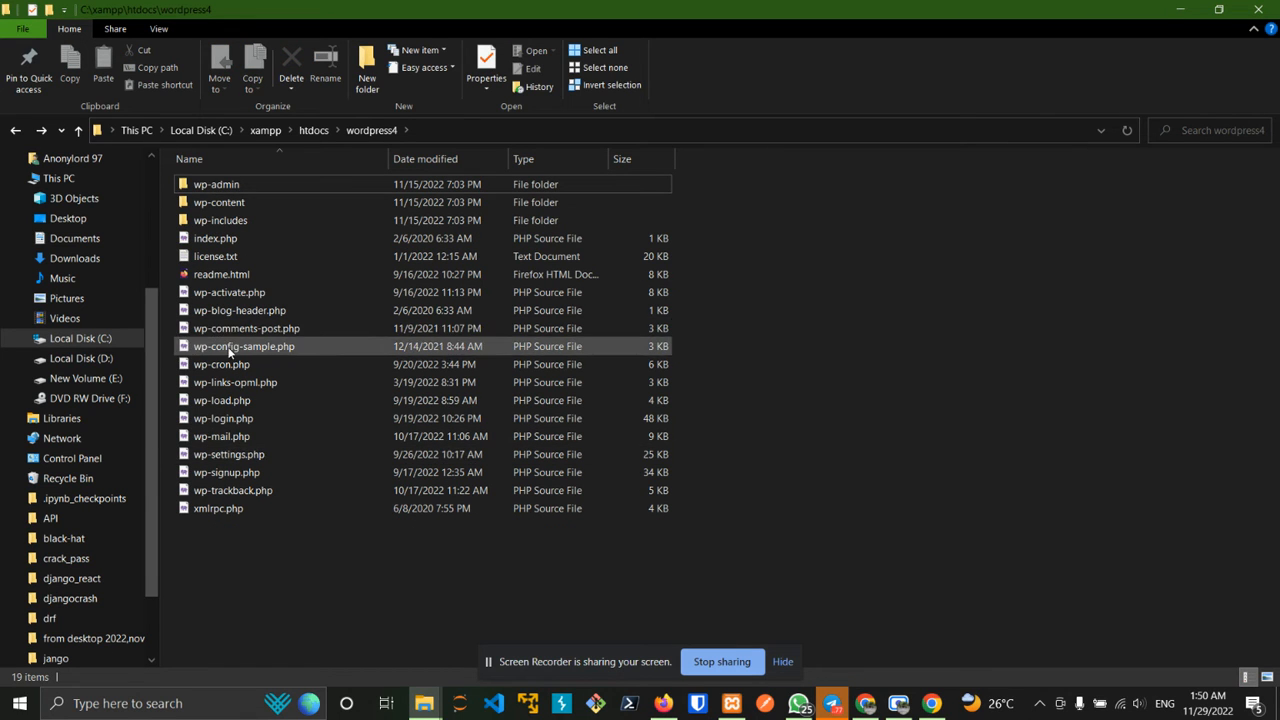
{"action": "left_click", "coordinate": [280, 350]}
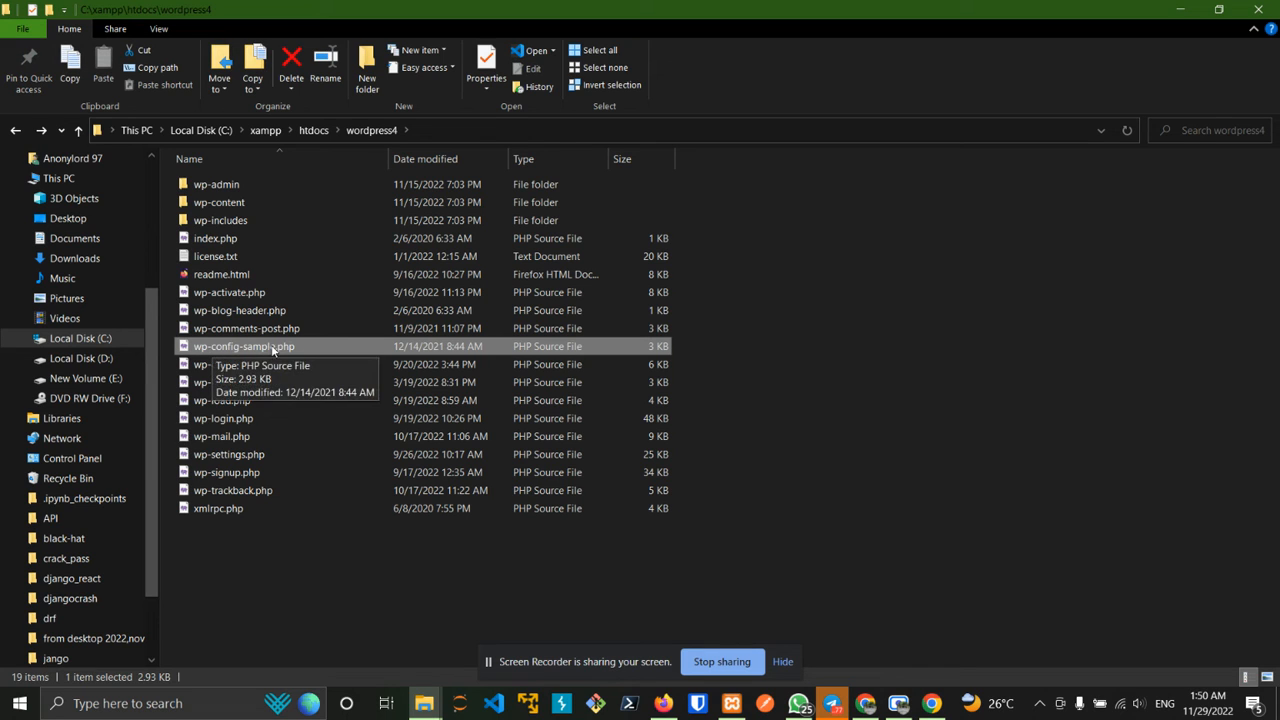
{"action": "right_click", "coordinate": [272, 349]}
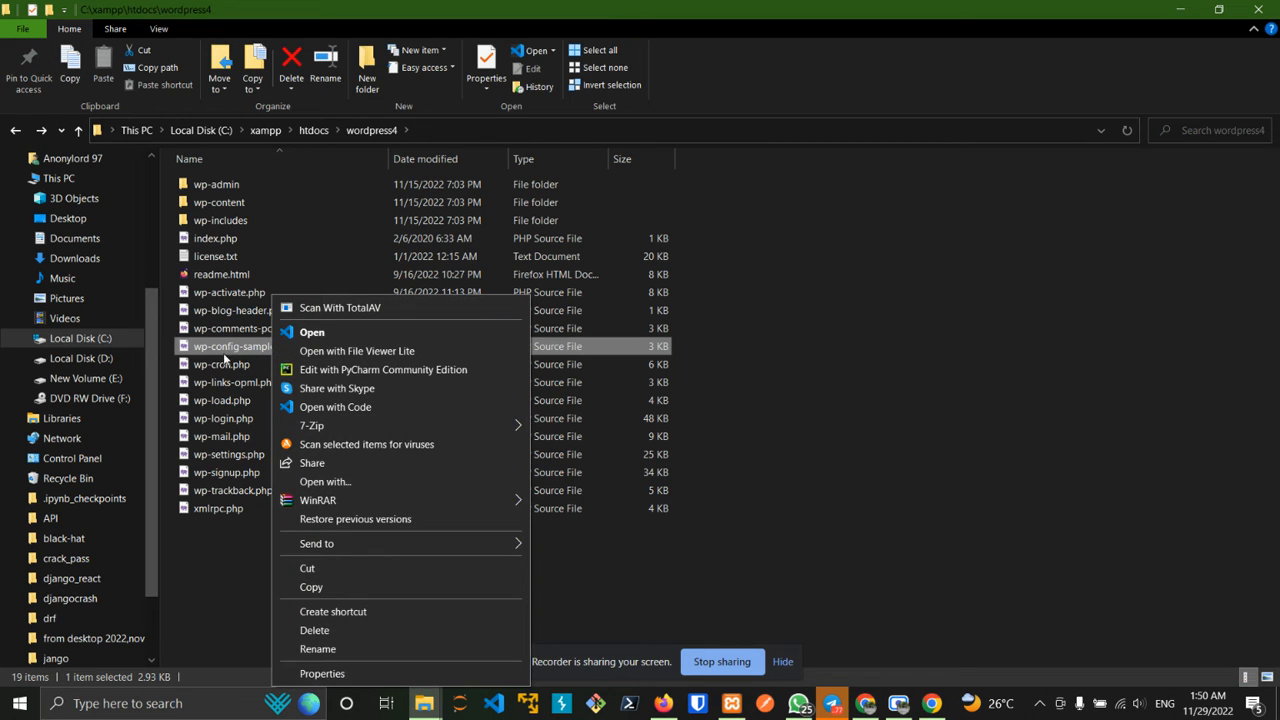
{"action": "left_click", "coordinate": [348, 650]}
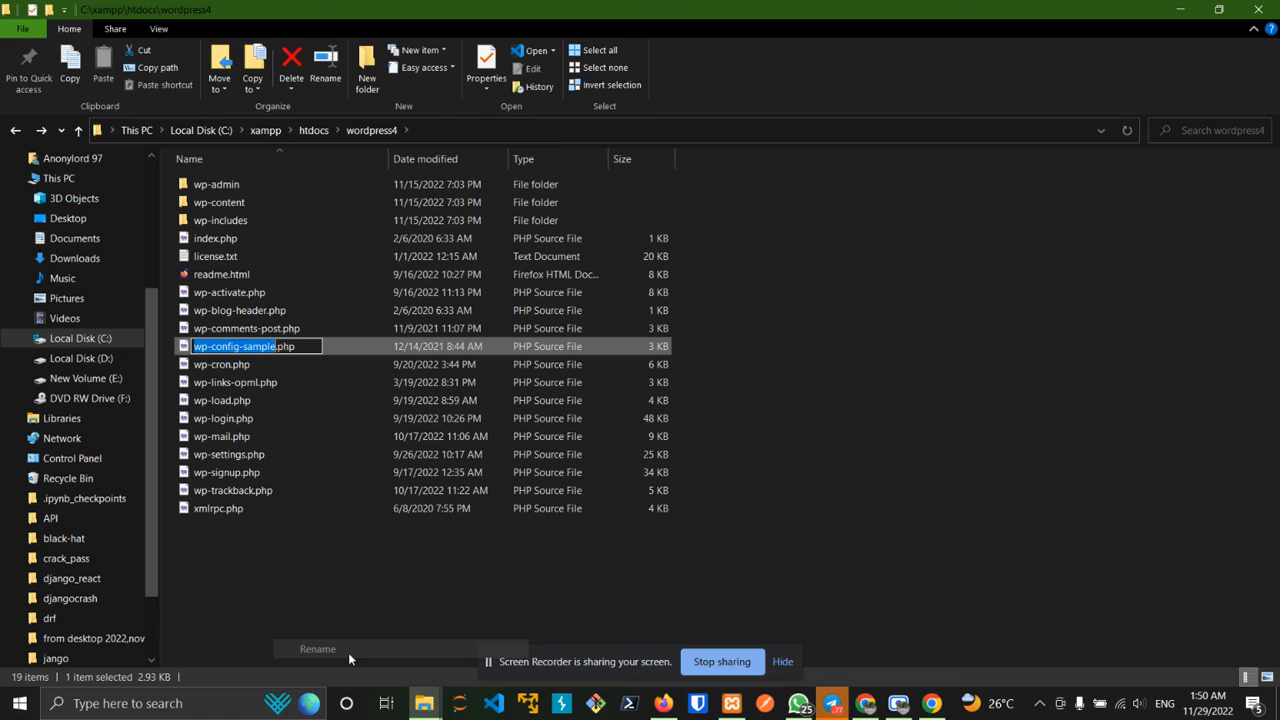
{"action": "left_click", "coordinate": [333, 549]}
- Make a duplicate of wp-config-sample.php in the same wordpress4 folder
{"action": "right_click", "coordinate": [236, 346]}
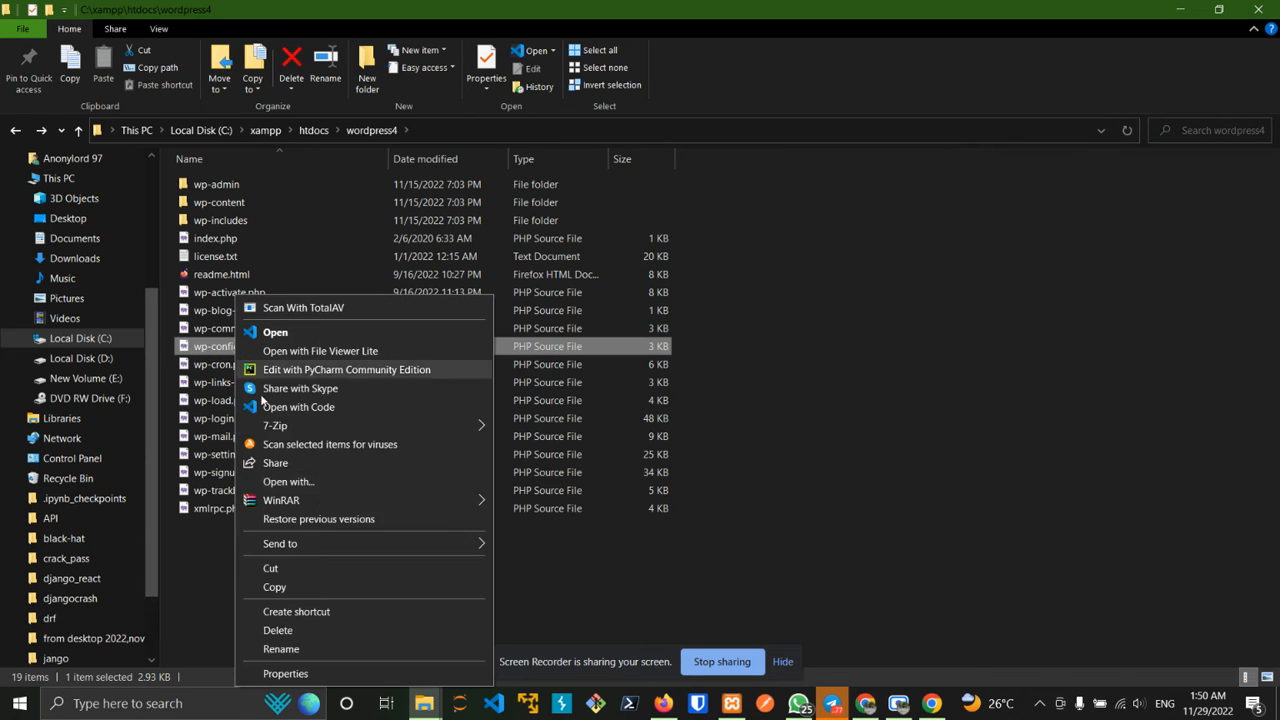
{"action": "left_click", "coordinate": [331, 582]}
{"action": "left_click", "coordinate": [326, 589]}
{"action": "right_click", "coordinate": [326, 589]}
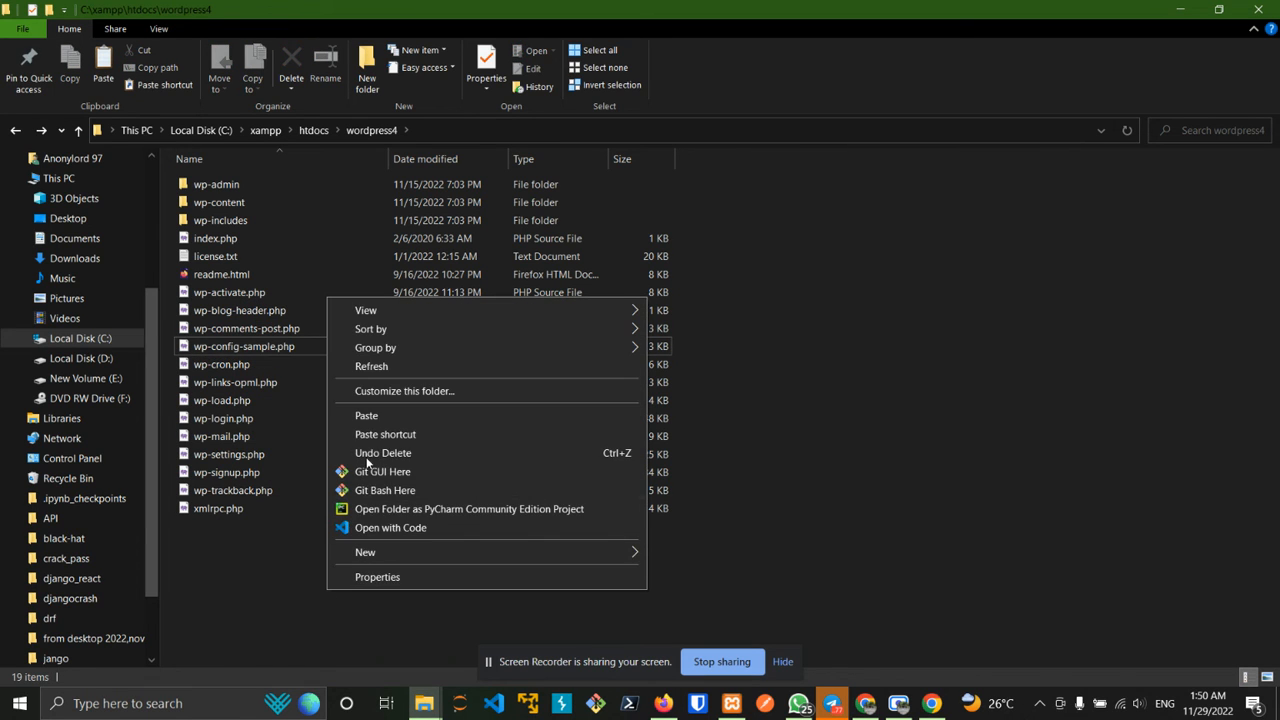
{"action": "left_click", "coordinate": [366, 416]}
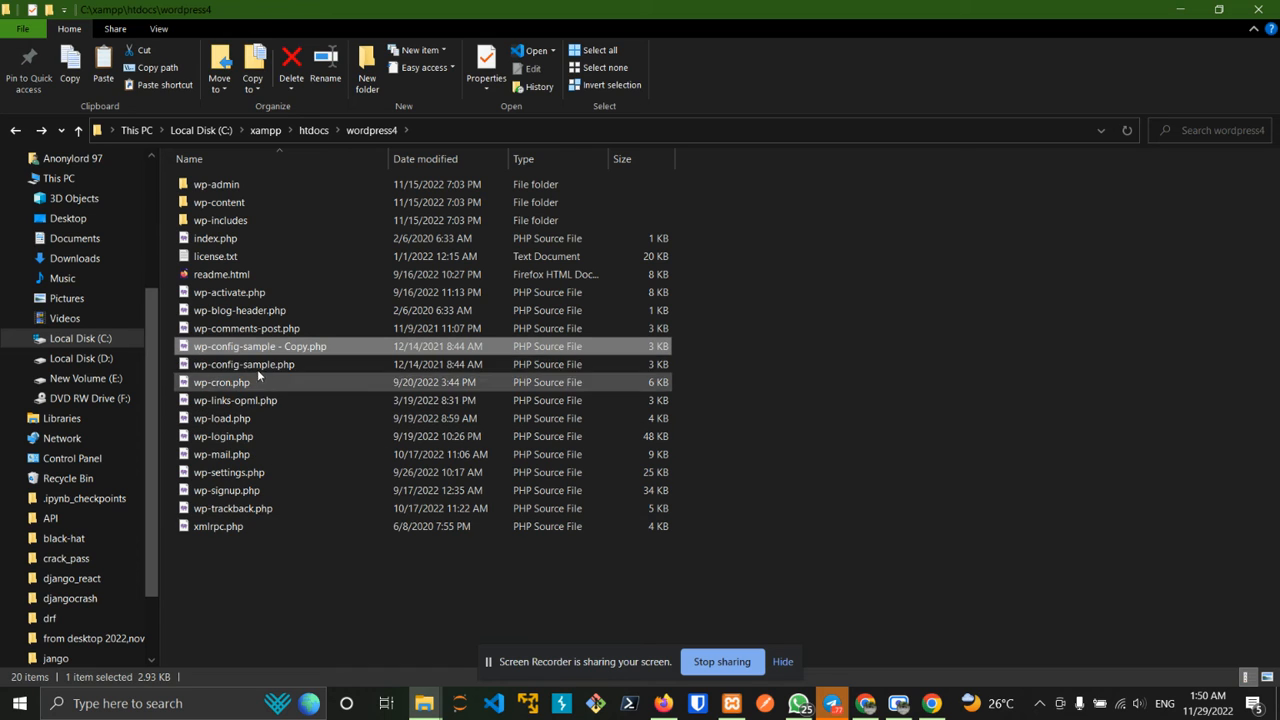
- Rename the copied config file as wp-config-sample-backup.php
{"action": "right_click", "coordinate": [257, 346]}
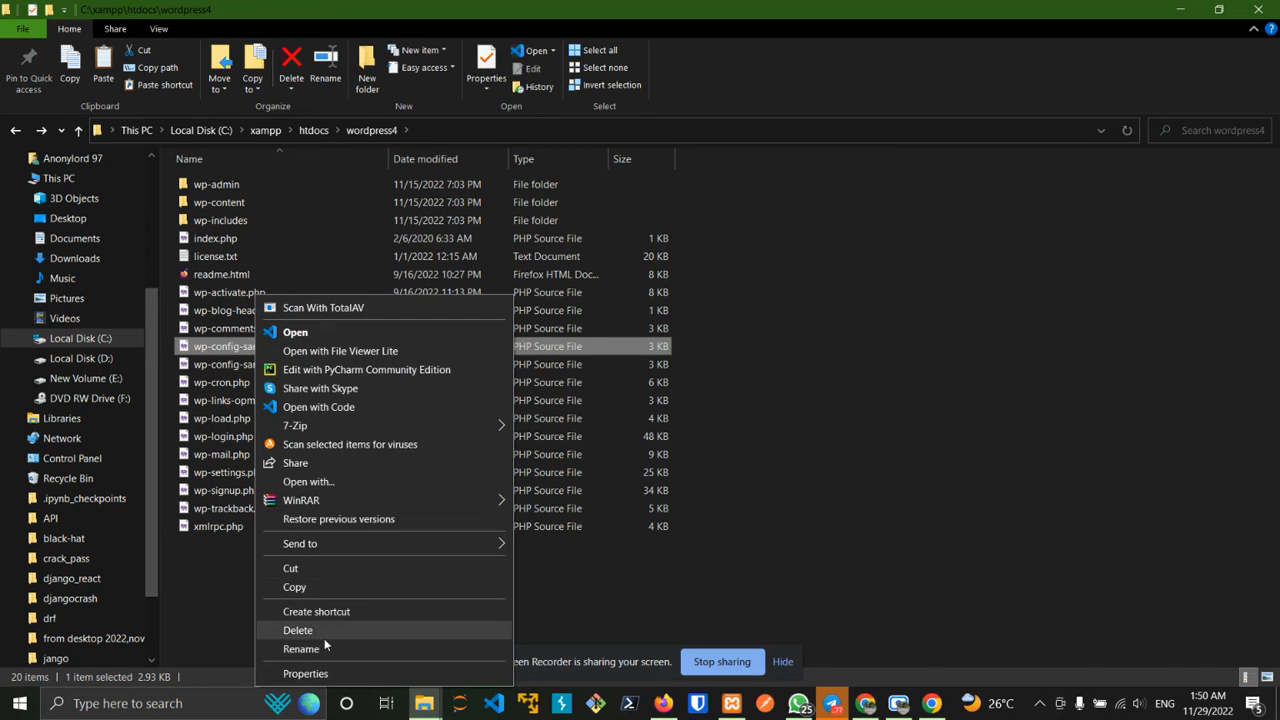
{"action": "left_click", "coordinate": [301, 649]}
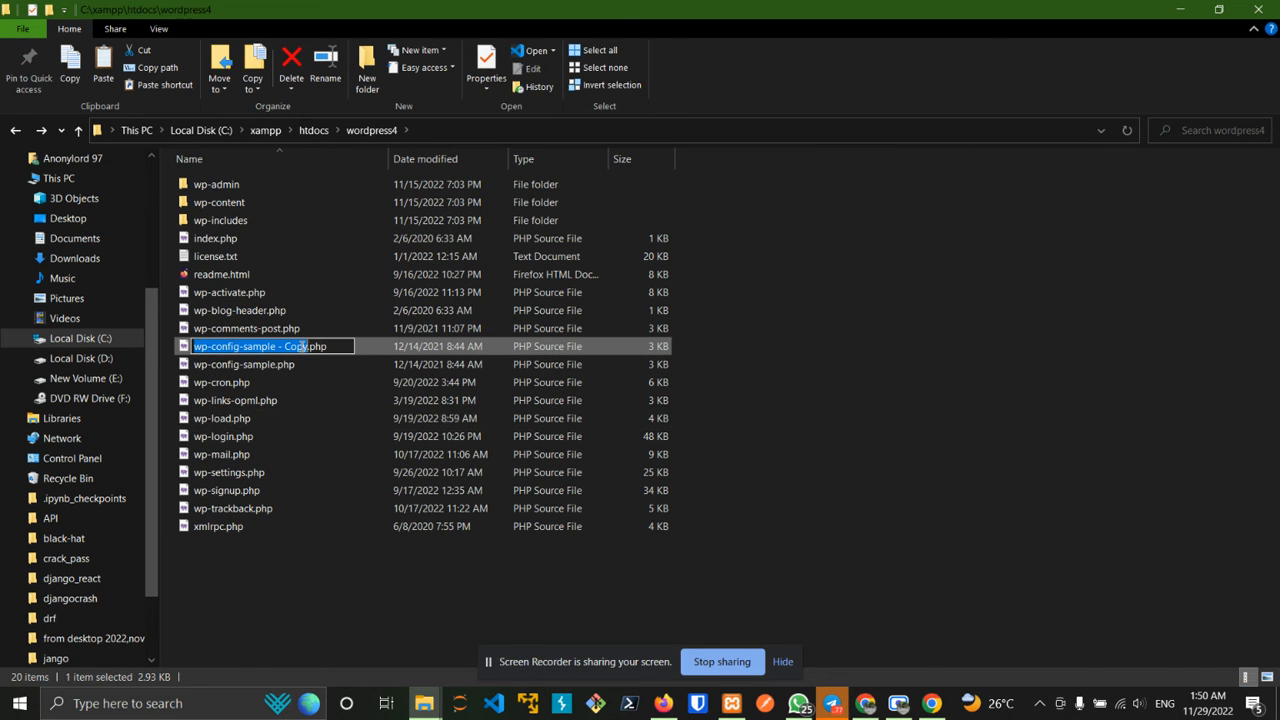
{"action": "left_click", "coordinate": [306, 346]}
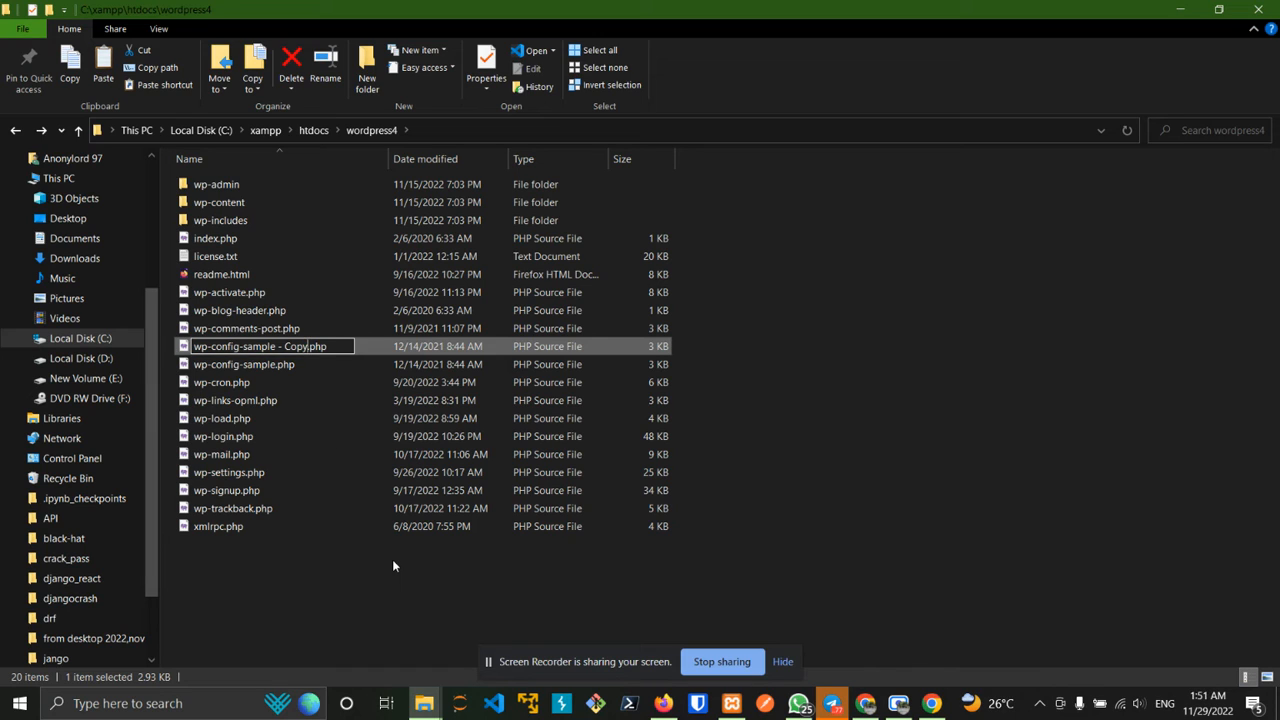
{"action": "key", "text": "BackSpace"}
{"action": "key", "text": "BackSpace"}
{"action": "key", "text": "BackSpace"}
{"action": "key", "text": "BackSpace"}
{"action": "key", "text": "BackSpace"}
{"action": "key", "text": "BackSpace"}
{"action": "key", "text": "BackSpace"}
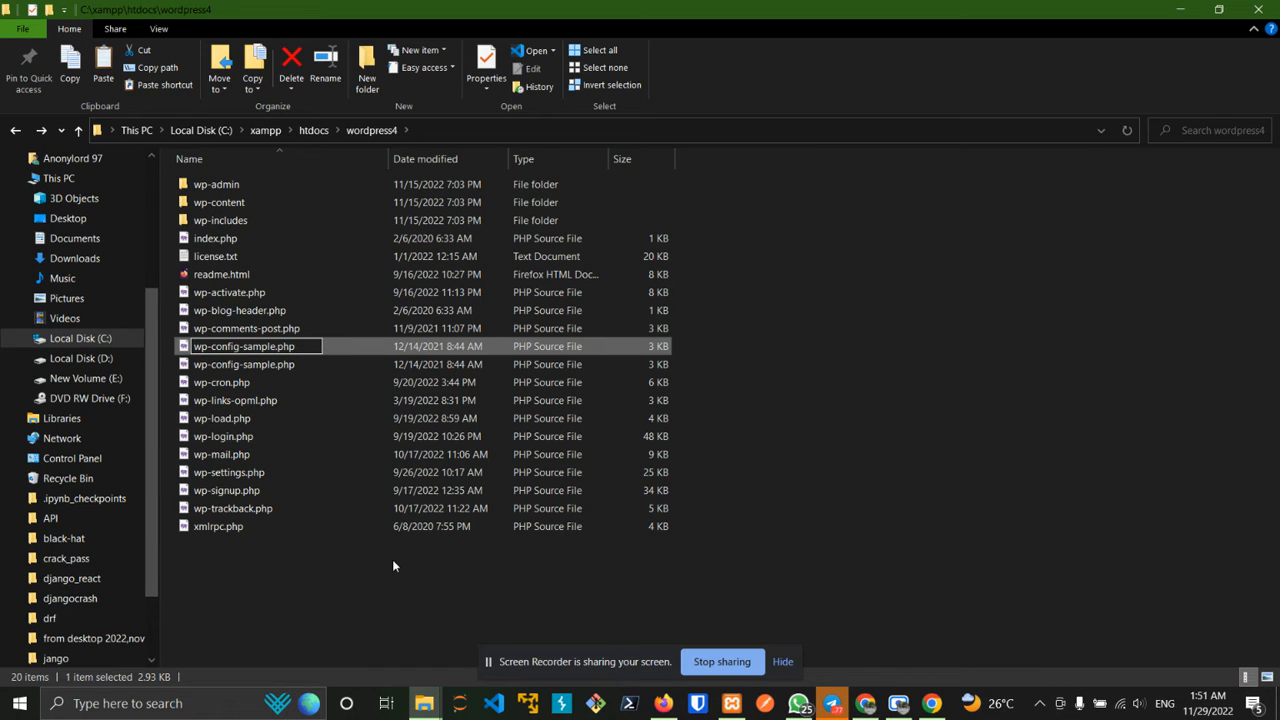
{"action": "type", "text": "-backup"}
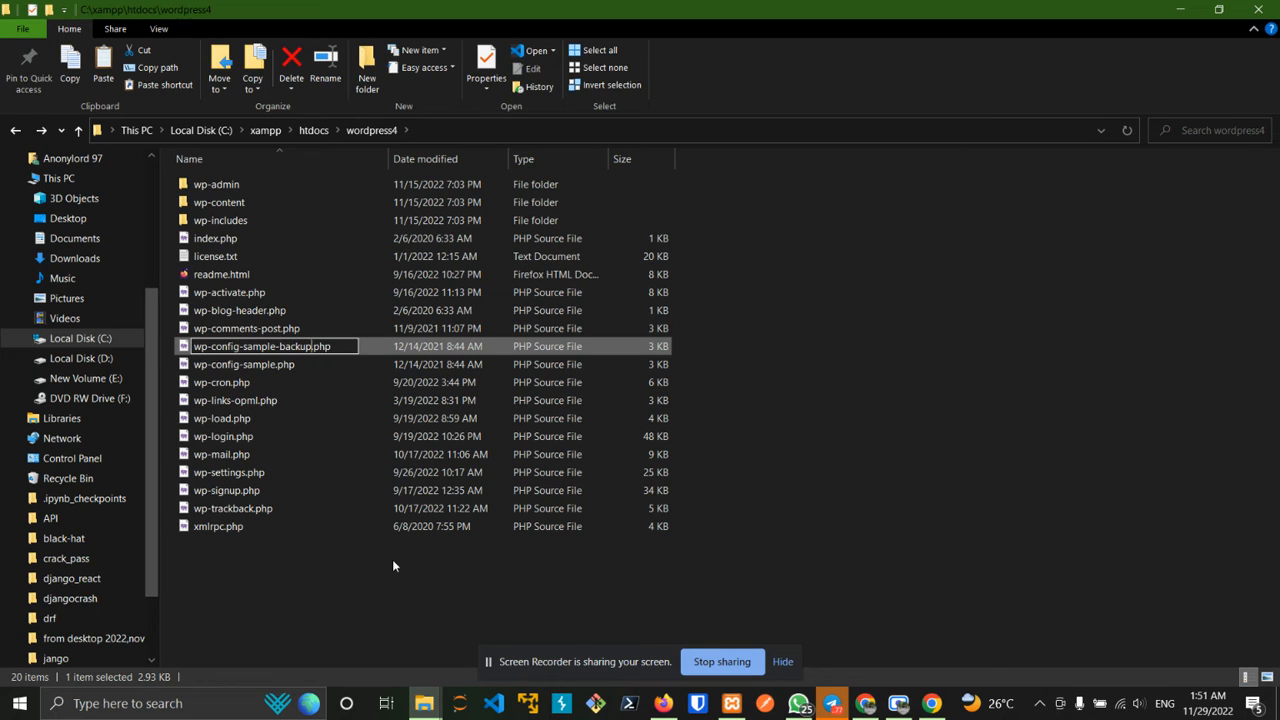
{"action": "key", "text": "Return"}
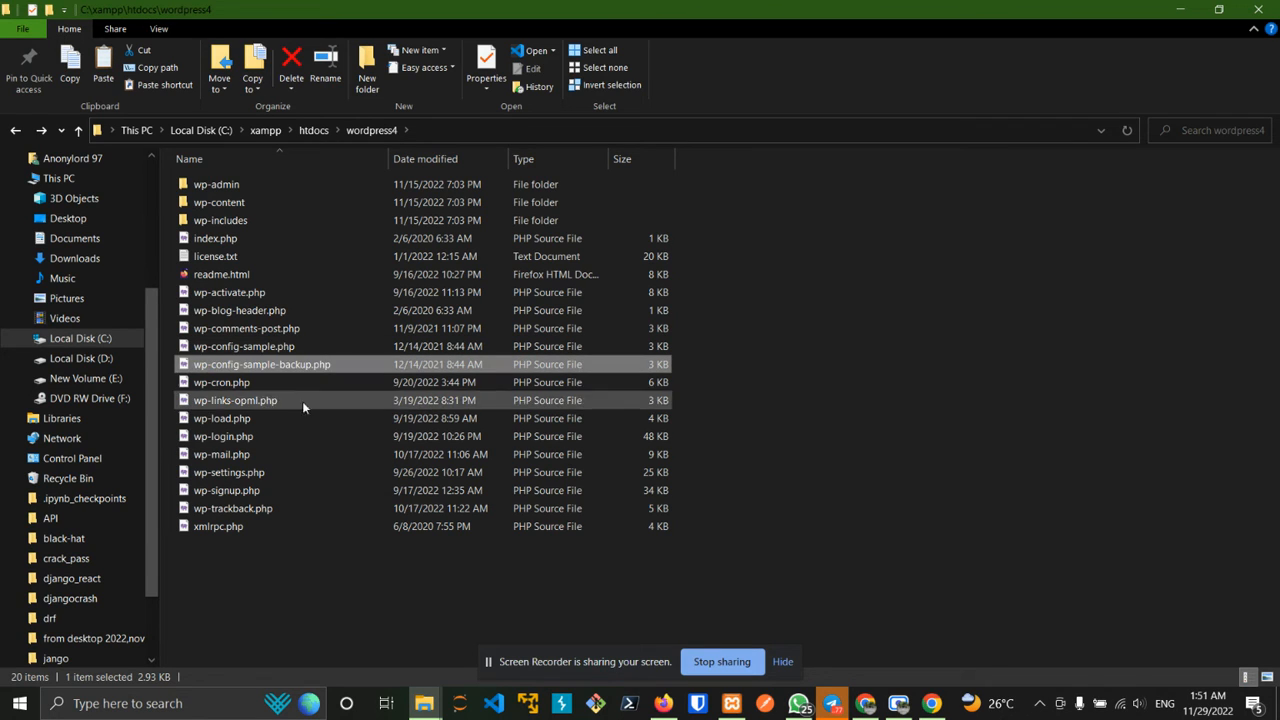
- Rename the original wp-config-sample.php file as wp-config.php
{"action": "left_click", "coordinate": [232, 348]}
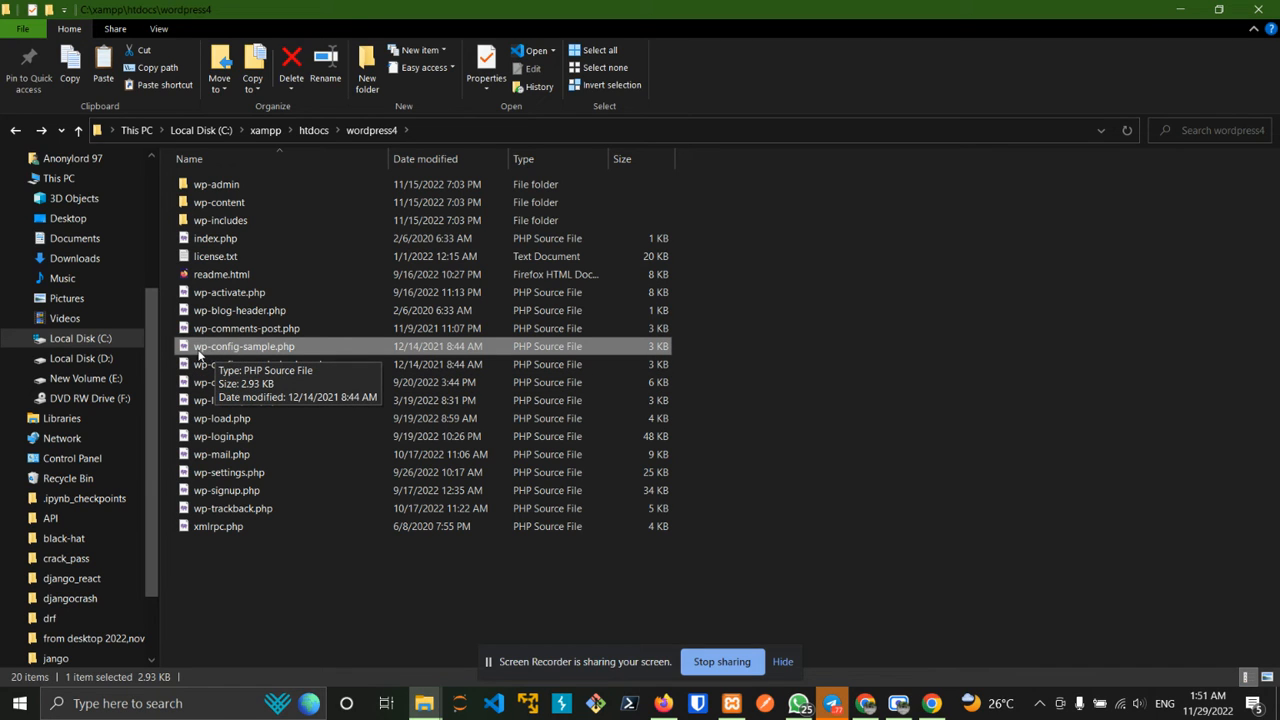
{"action": "right_click", "coordinate": [239, 353]}
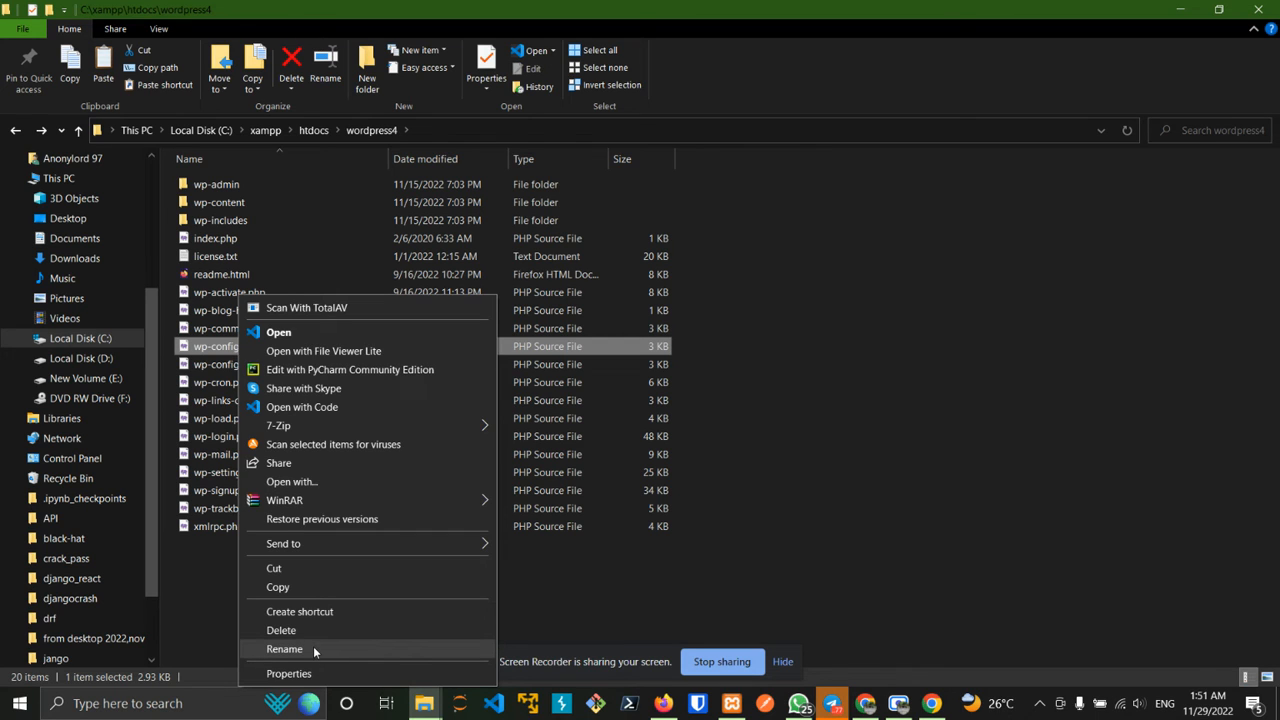
{"action": "left_click", "coordinate": [314, 648]}
{"action": "left_click", "coordinate": [274, 347]}
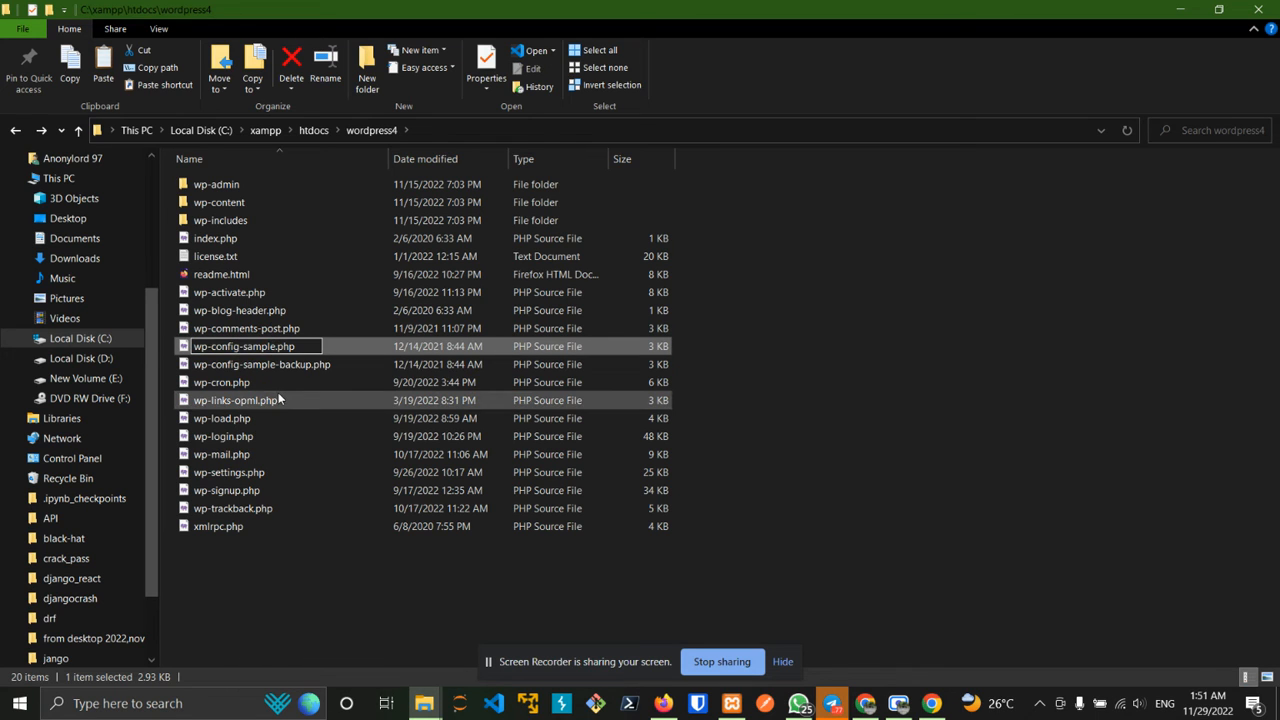
{"action": "key", "text": "BackSpace"}
{"action": "key", "text": "BackSpace"}
{"action": "key", "text": "BackSpace"}
{"action": "key", "text": "BackSpace"}
{"action": "key", "text": "BackSpace"}
{"action": "key", "text": "BackSpace"}
{"action": "key", "text": "BackSpace"}
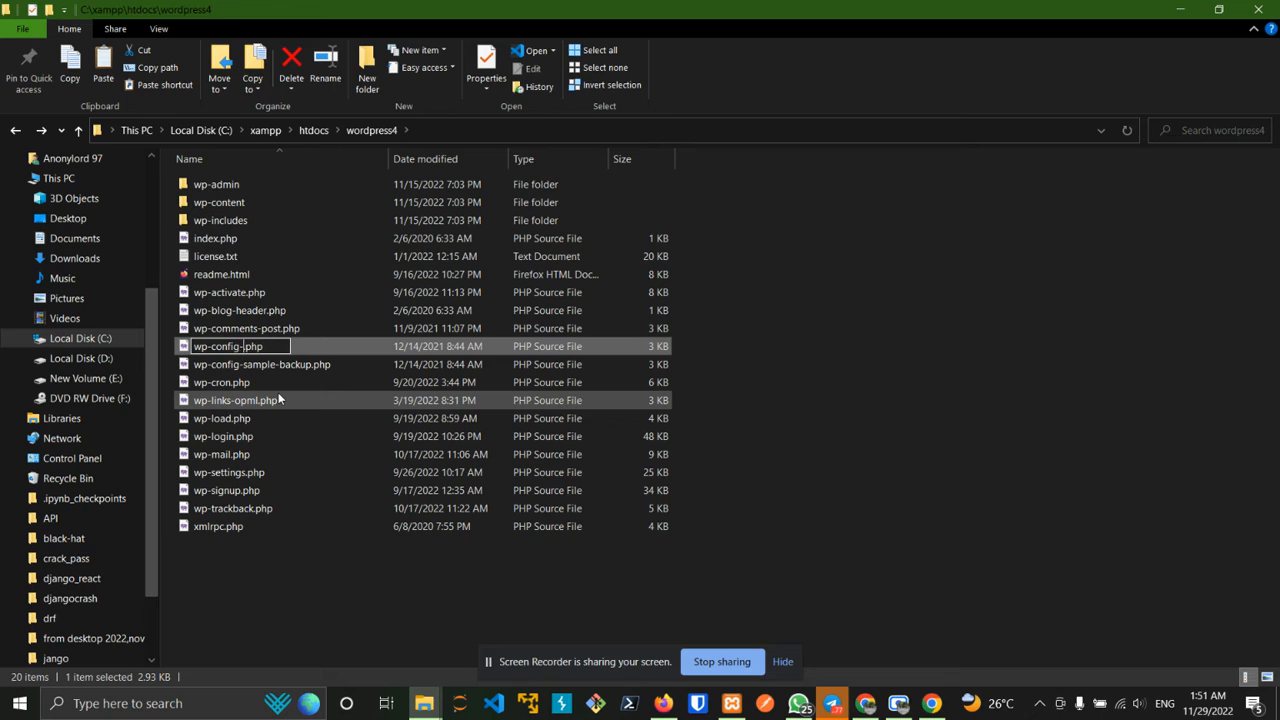
{"action": "key", "text": "Return"}
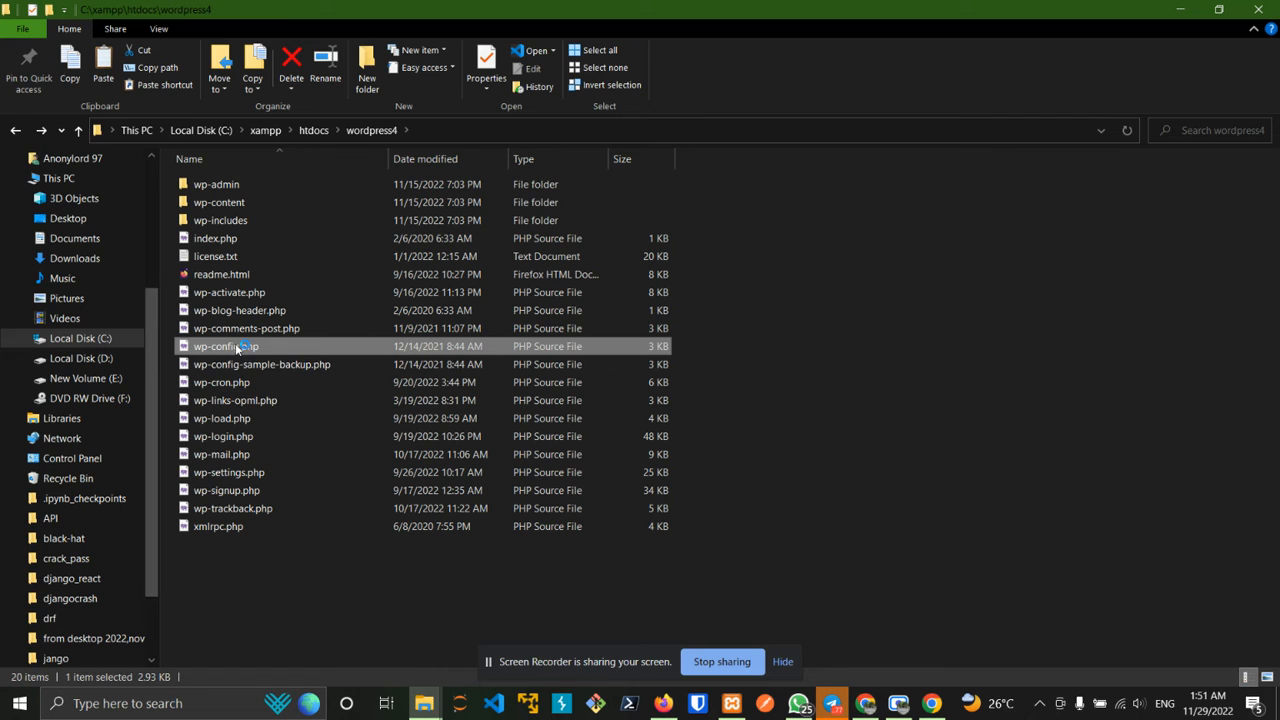
- Open wp-config.php in Visual Studio Code and set the DB_NAME value to wordpress4
{"action": "double_click", "coordinate": [311, 365]}
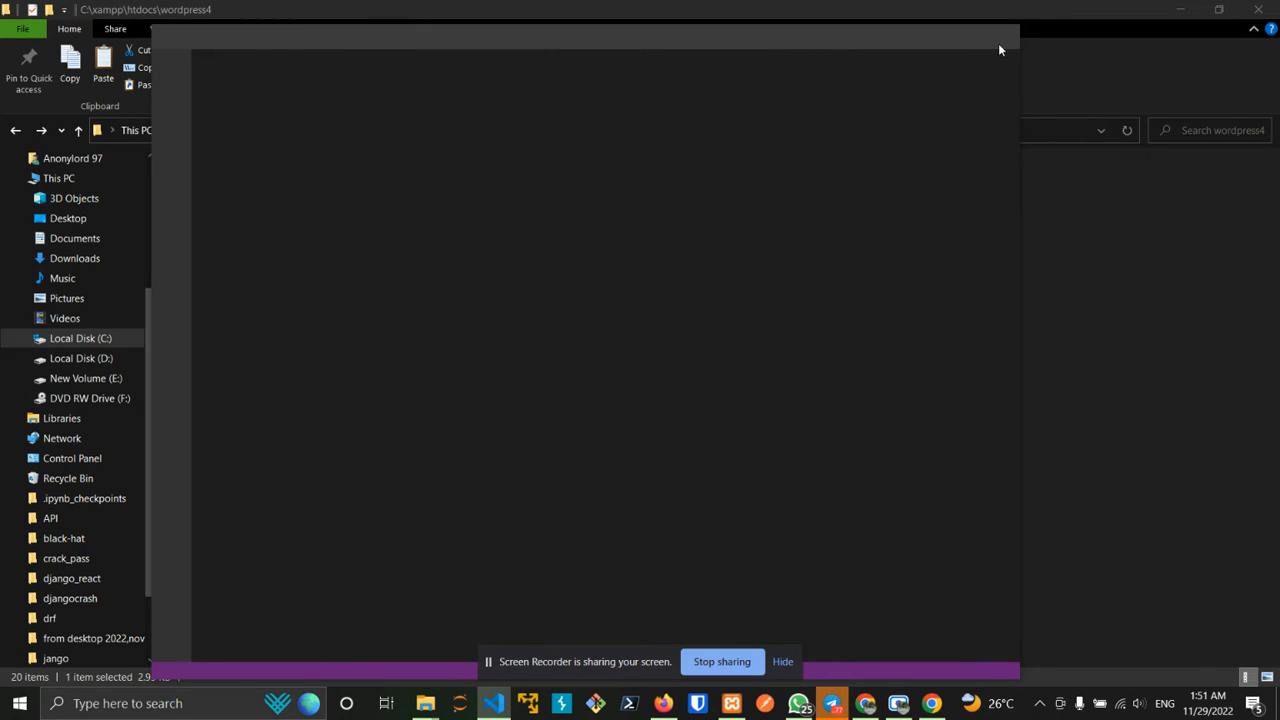
{"action": "left_click", "coordinate": [968, 36]}
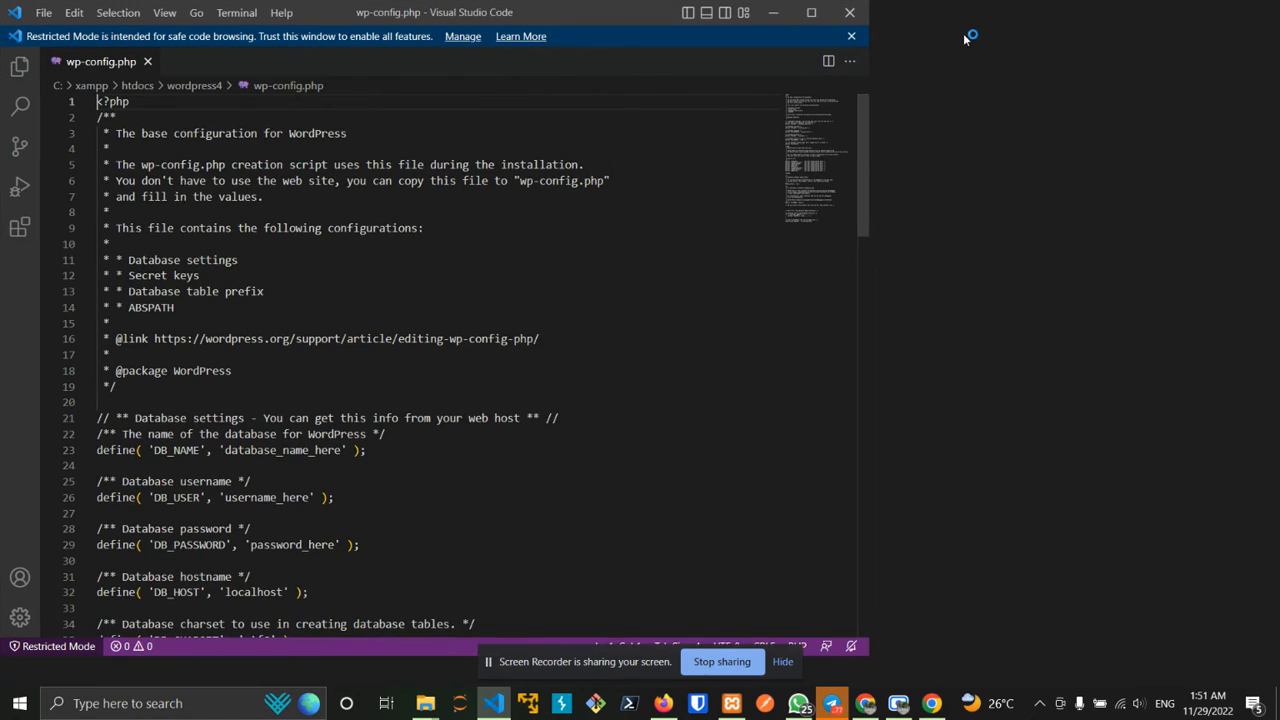
{"action": "scroll", "coordinate": [91, 443], "scroll_direction": "down", "scroll_amount": 2}
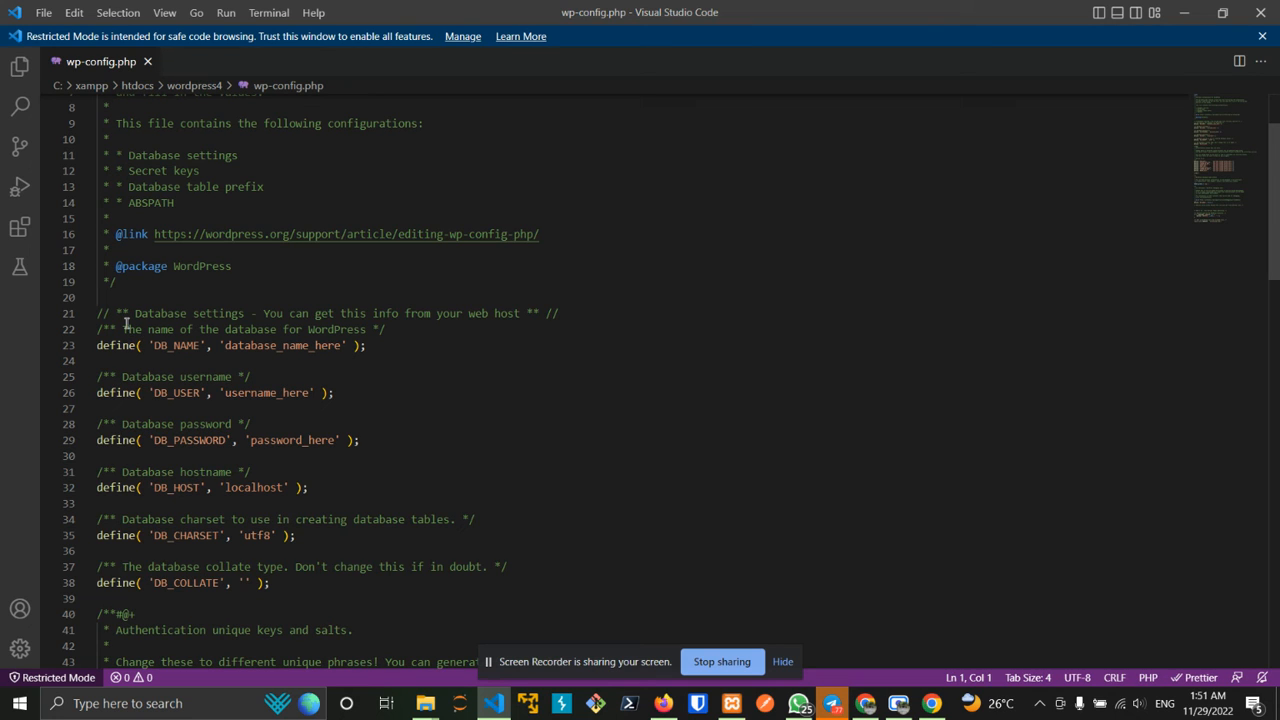
{"action": "left_click_drag", "start_coordinate": [124, 323], "coordinate": [227, 347]}
{"action": "left_click", "coordinate": [341, 345]}
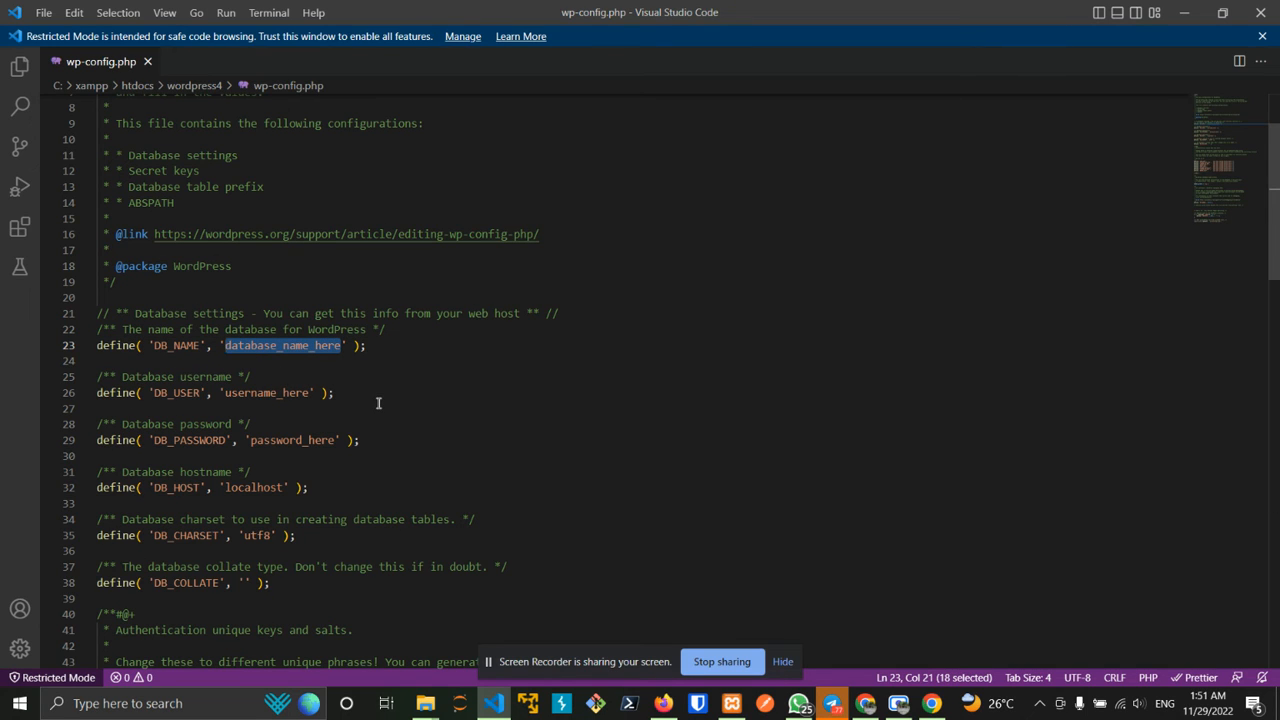
{"action": "type", "text": "wordpress4"}
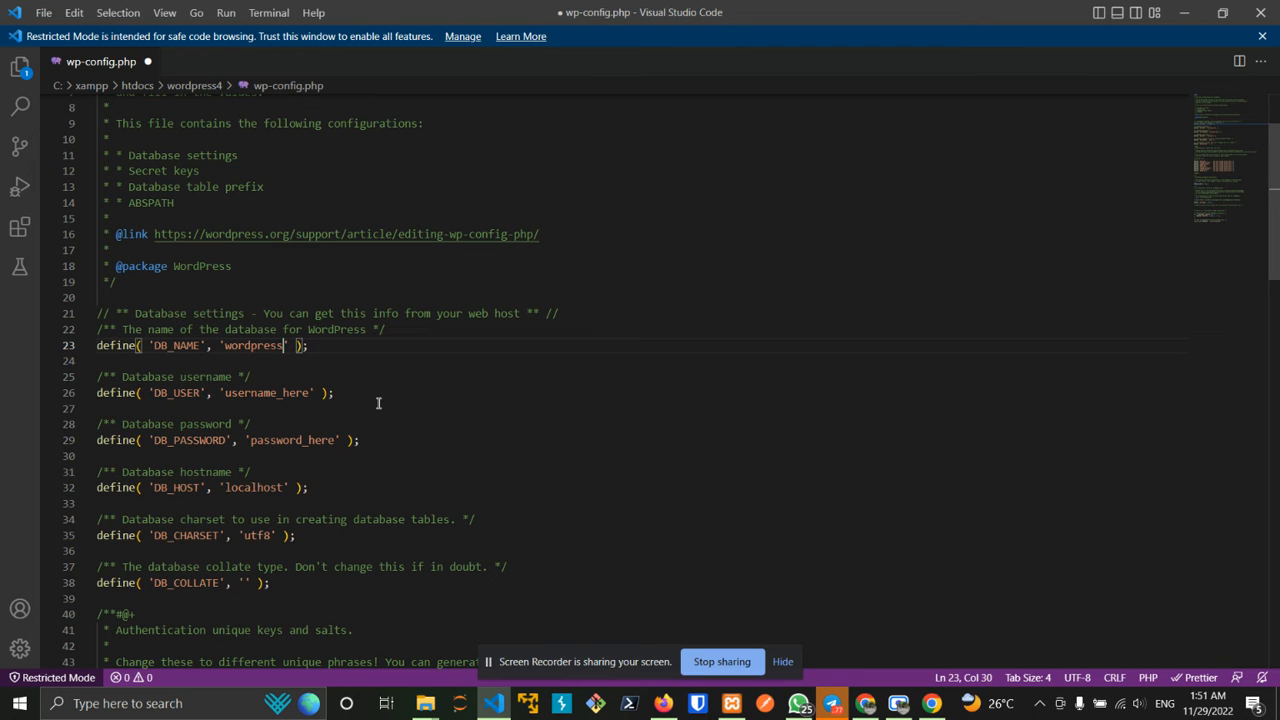
- Switch to phpMyAdmin in Chrome to check the new database's name, and return to Visual Studio Code
{"action": "left_click", "coordinate": [868, 704]}
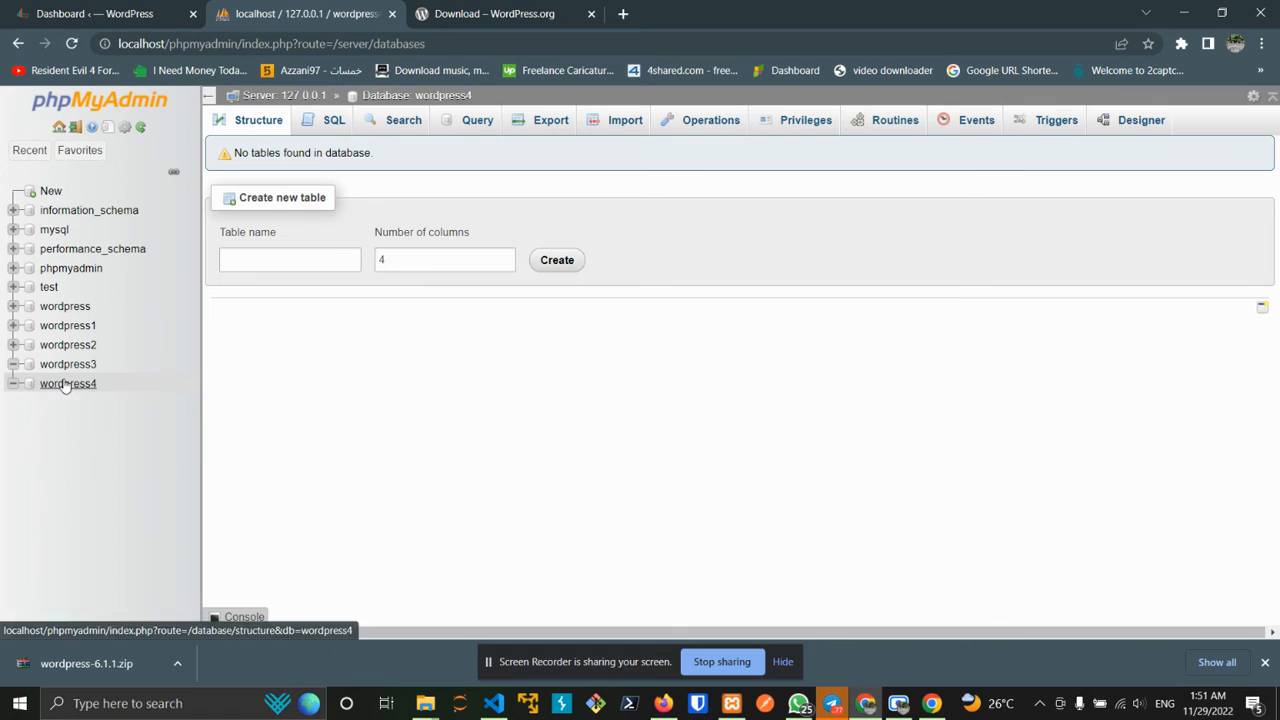
{"action": "left_click", "coordinate": [256, 260]}
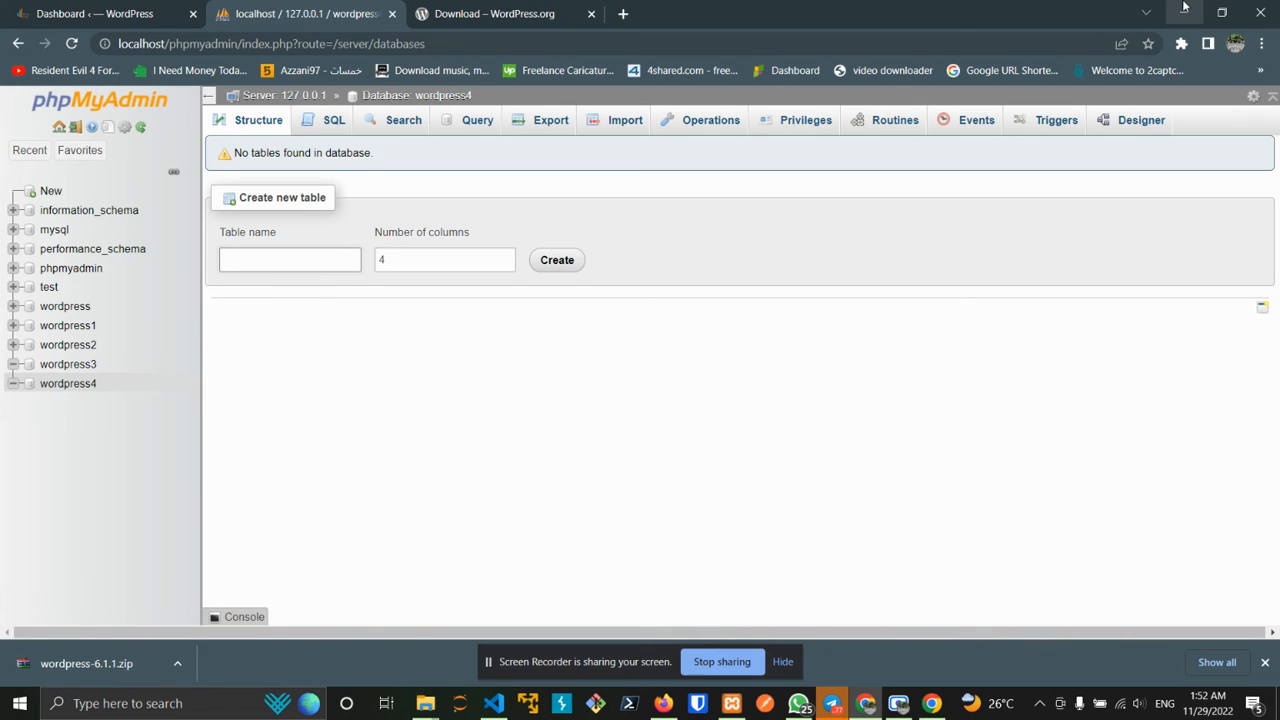
{"action": "left_click", "coordinate": [1184, 12]}
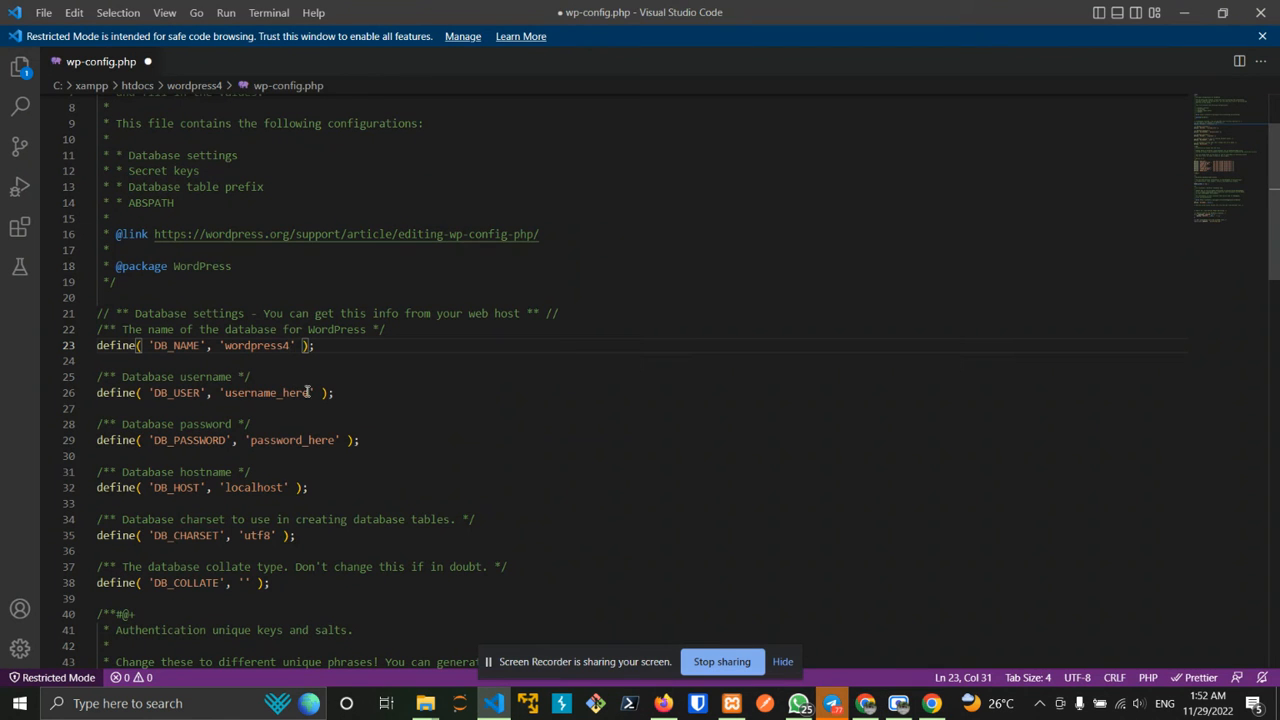
- Set the DB_USER value in wp-config.php to root and clear the DB_PASSWORD placeholder, leaving it empty
{"action": "left_click_drag", "start_coordinate": [309, 393], "coordinate": [227, 394]}
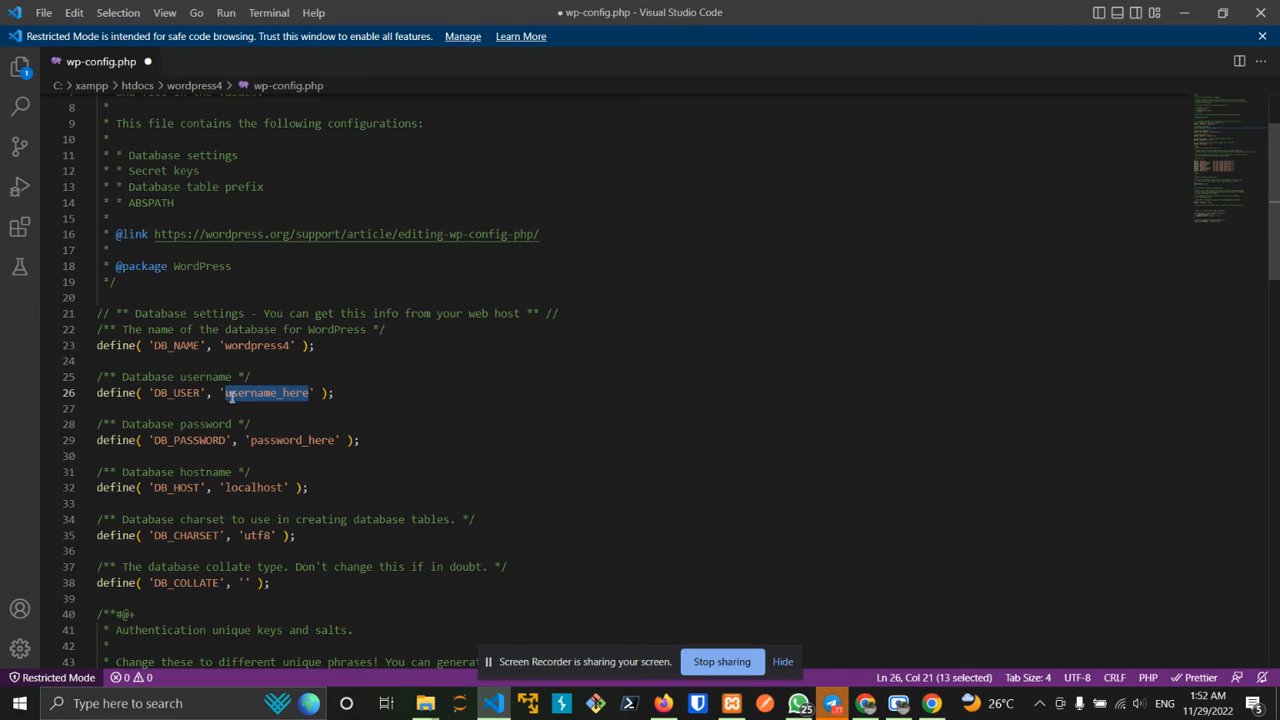
{"action": "type", "text": "rott"}
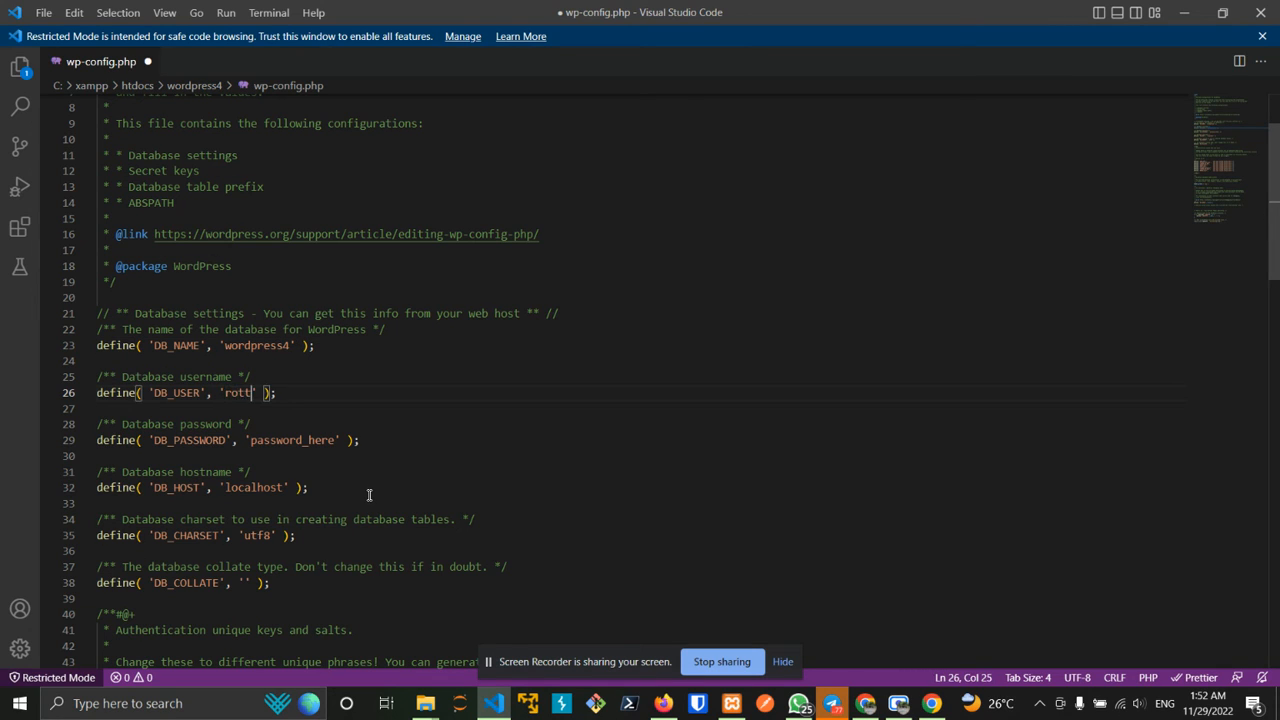
{"action": "key", "text": "BackSpace"}
{"action": "key", "text": "BackSpace"}
{"action": "type", "text": "ot"}
{"action": "left_click_drag", "start_coordinate": [336, 441], "coordinate": [251, 443]}
{"action": "key", "text": "BackSpace"}
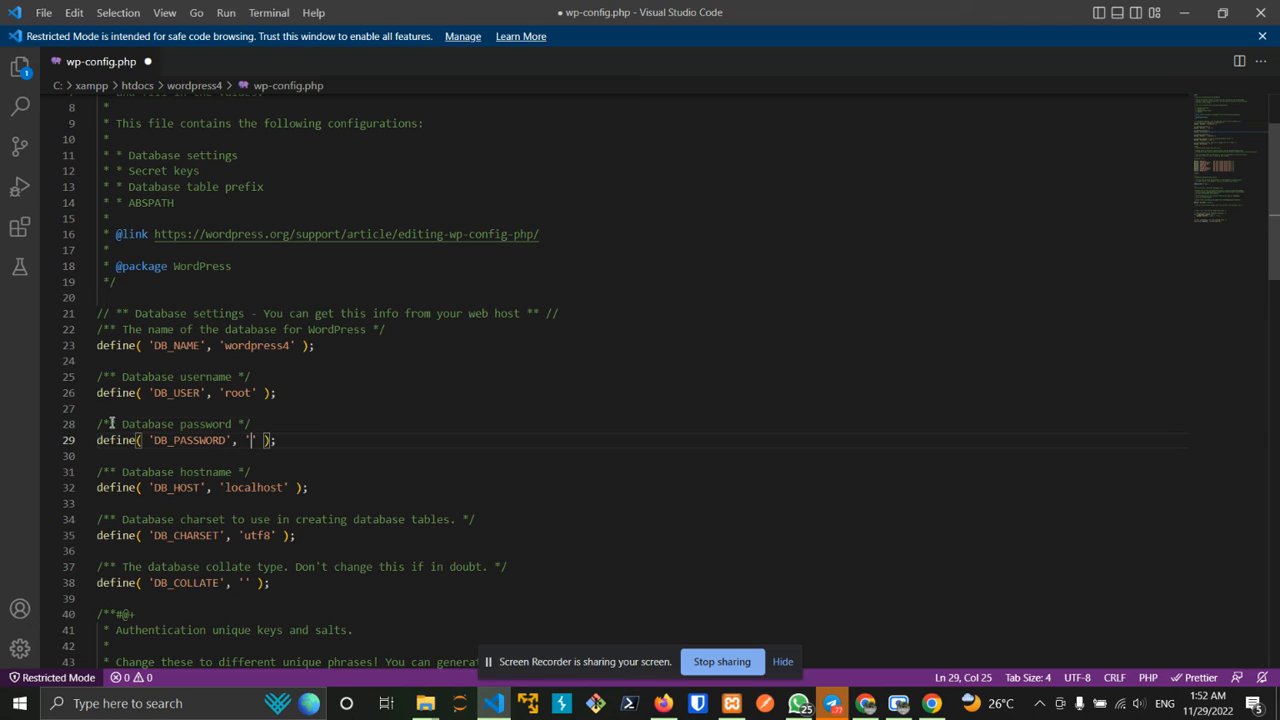
- Review the database name, username and password settings in wp-config.php, save the file and close Visual Studio Code
{"action": "left_click_drag", "start_coordinate": [112, 424], "coordinate": [245, 424]}
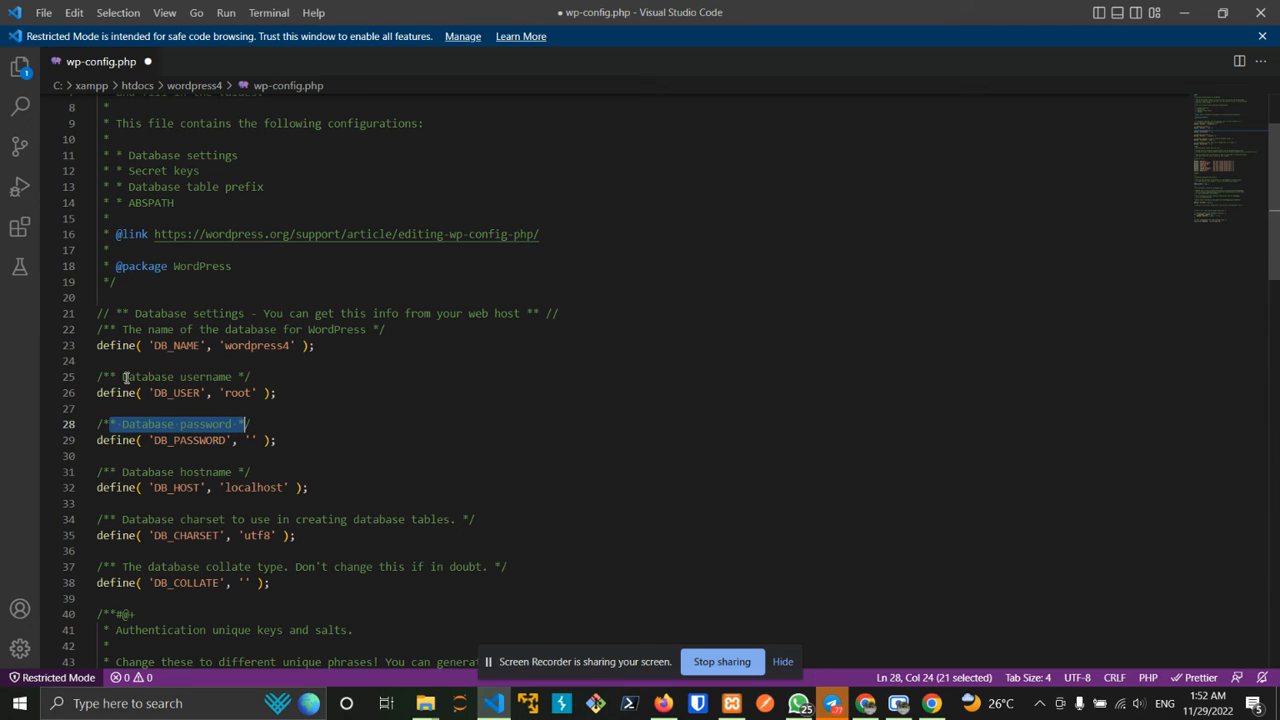
{"action": "left_click_drag", "start_coordinate": [125, 377], "coordinate": [244, 379]}
{"action": "left_click_drag", "start_coordinate": [200, 329], "coordinate": [337, 329]}
{"action": "left_click", "coordinate": [361, 362]}
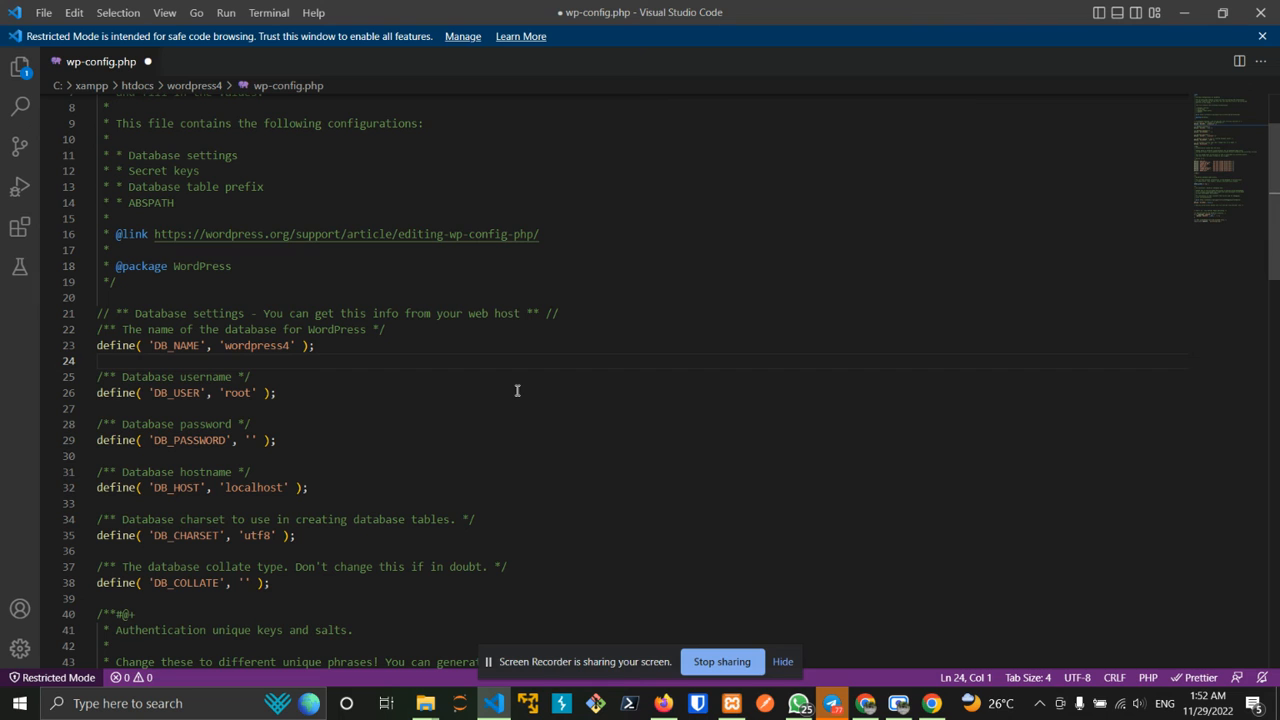
{"action": "key", "text": "ctrl+s"}
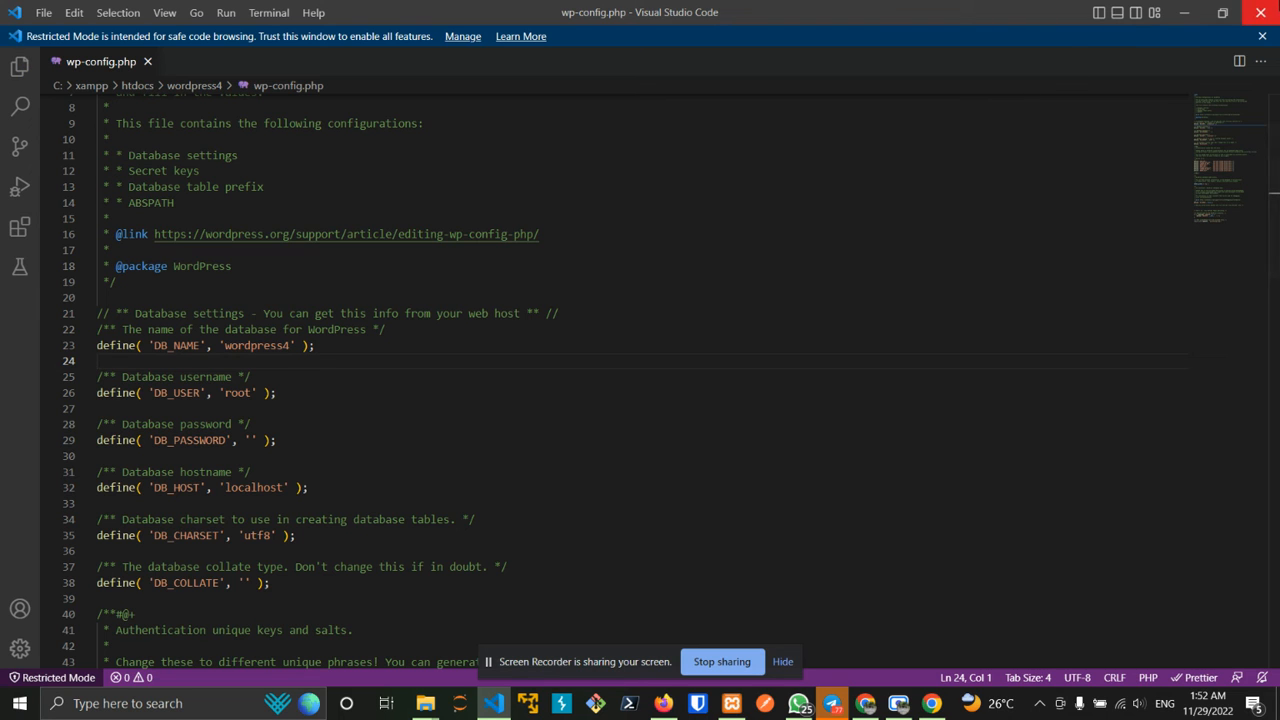
{"action": "left_click", "coordinate": [1273, 7]}
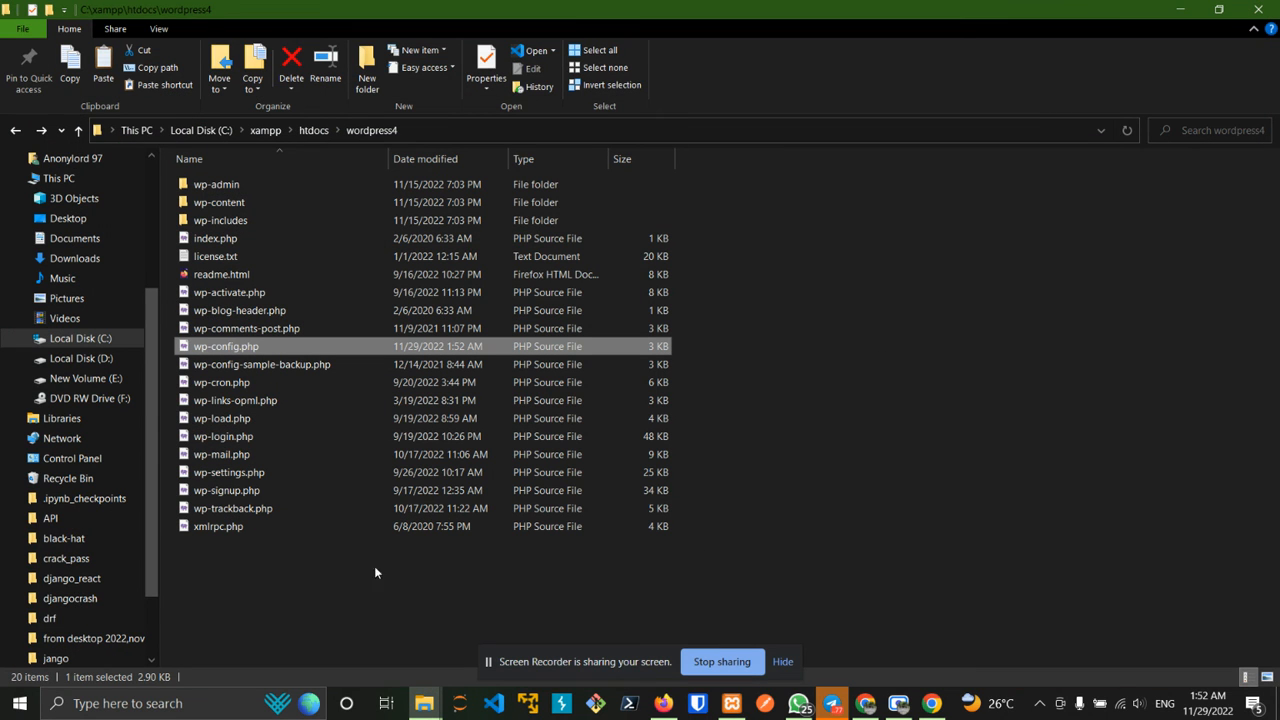
{"action": "left_click", "coordinate": [749, 574]}
- Switch to Chrome and enter the address localhost/wordpress4 in a new tab without loading it
{"action": "left_click", "coordinate": [931, 703]}
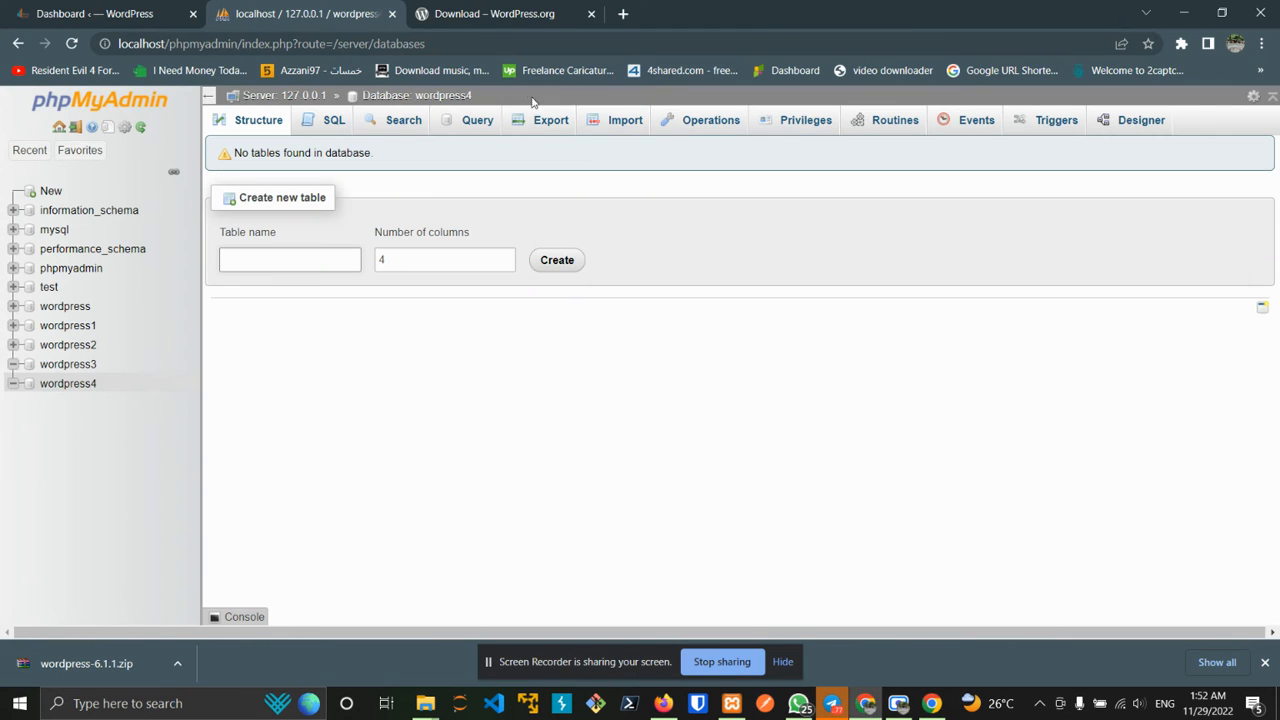
{"action": "left_click", "coordinate": [623, 13]}
{"action": "type", "text": "local"}
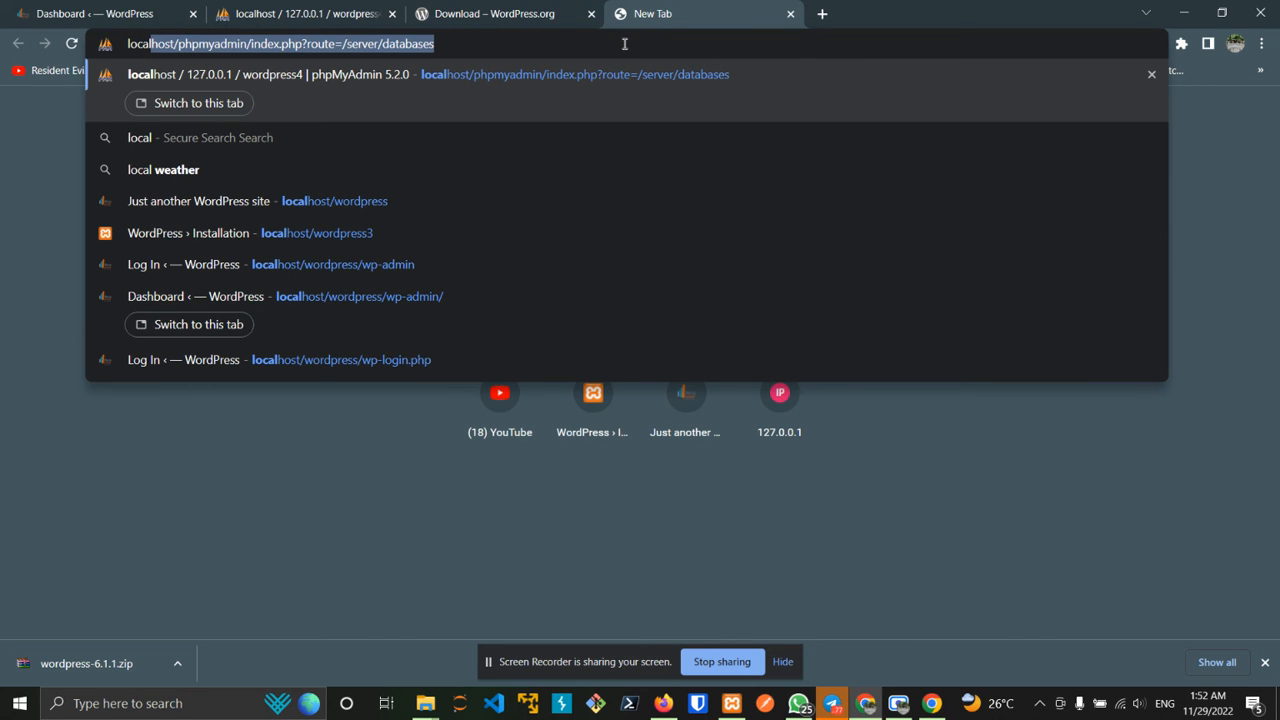
{"action": "key", "text": "BackSpace"}
{"action": "key", "text": "Up"}
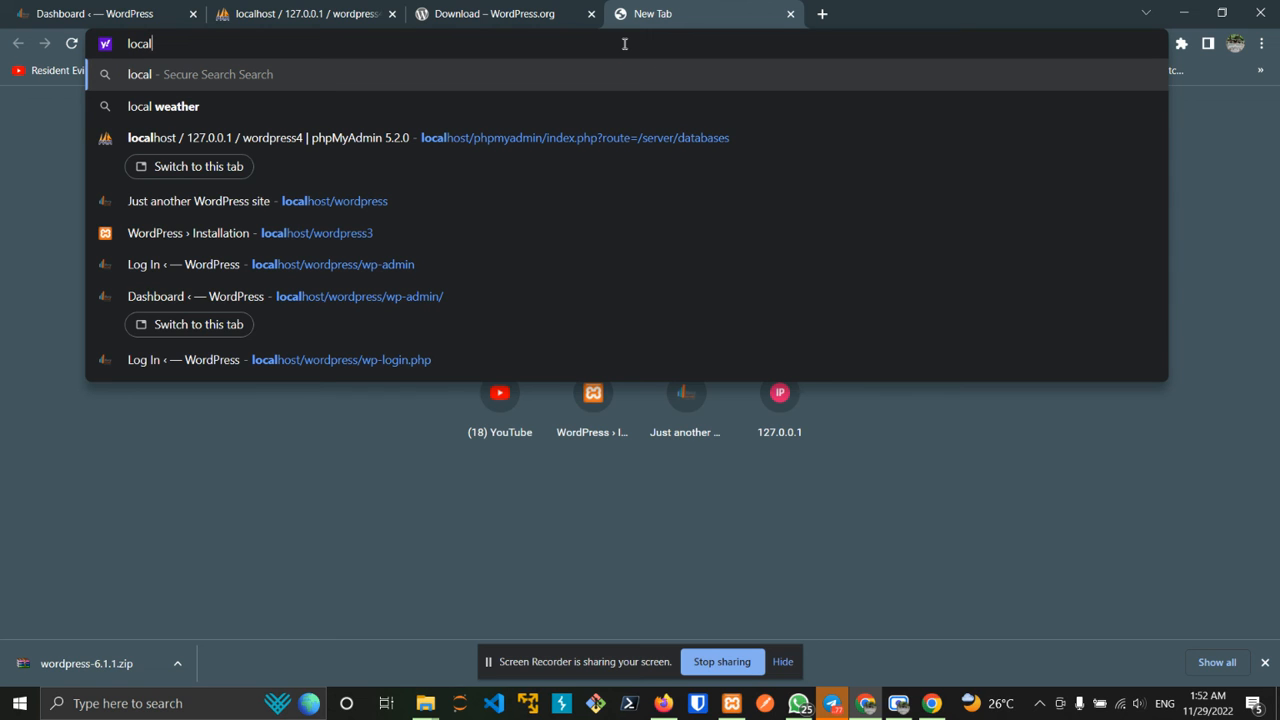
{"action": "type", "text": "host"}
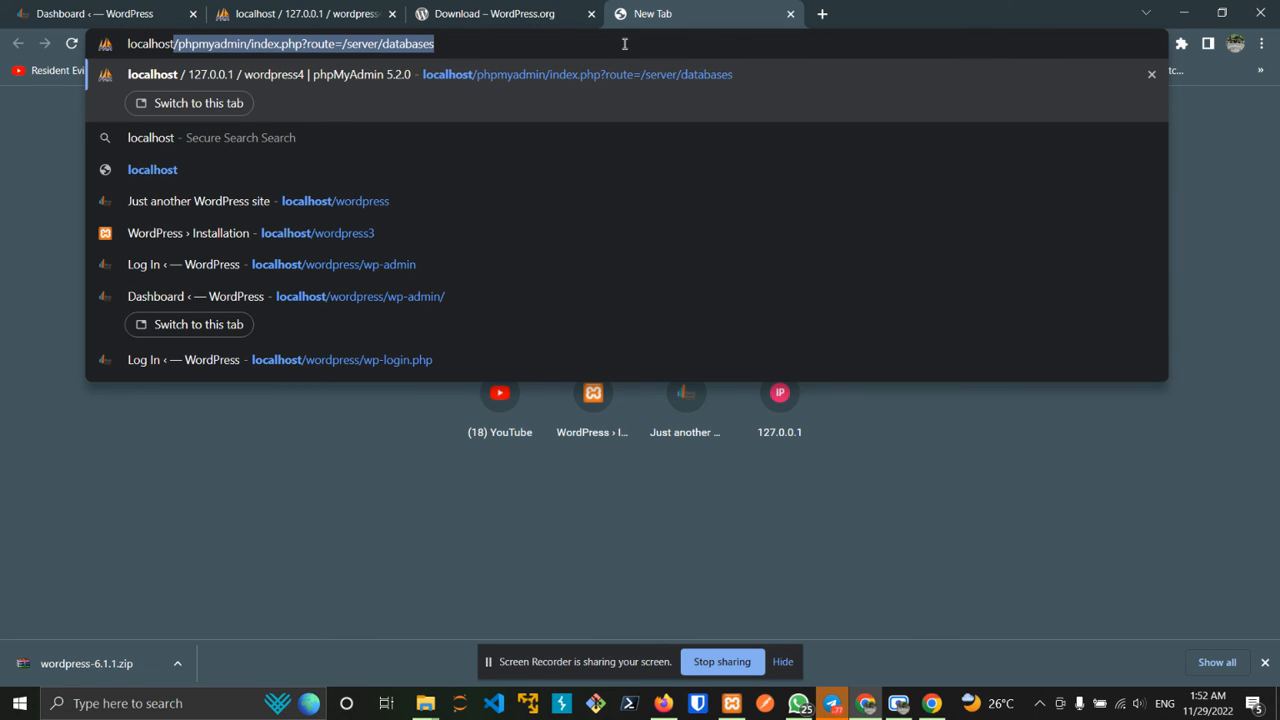
{"action": "type", "text": "/"}
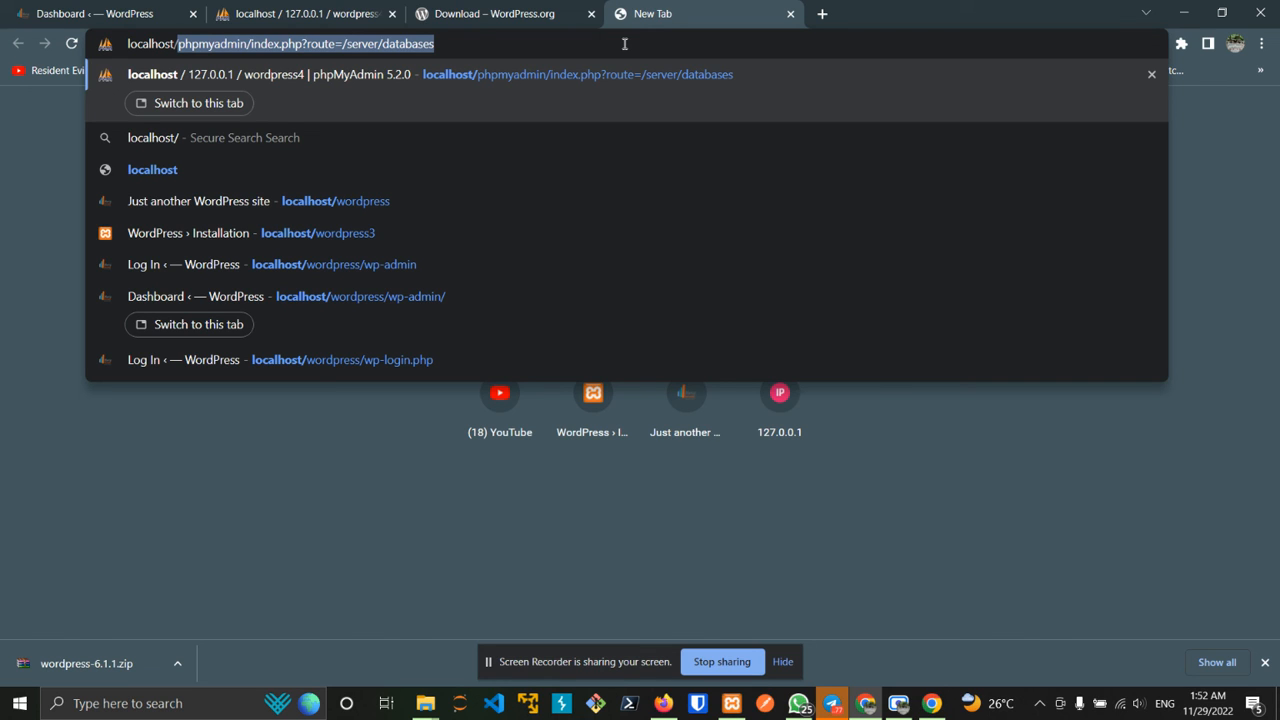
{"action": "type", "text": "wordpress4"}
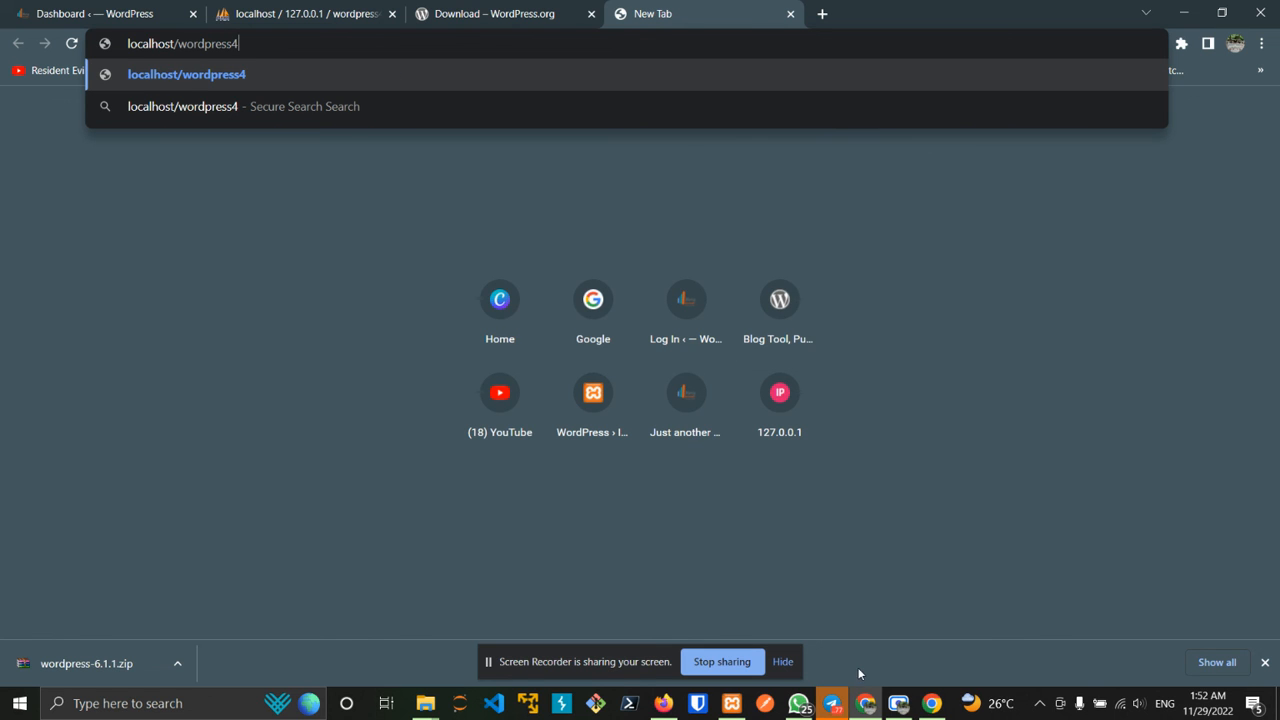
- Open the wordpress4 database in phpMyAdmin to check whether it contains tables
{"action": "left_click", "coordinate": [866, 703]}
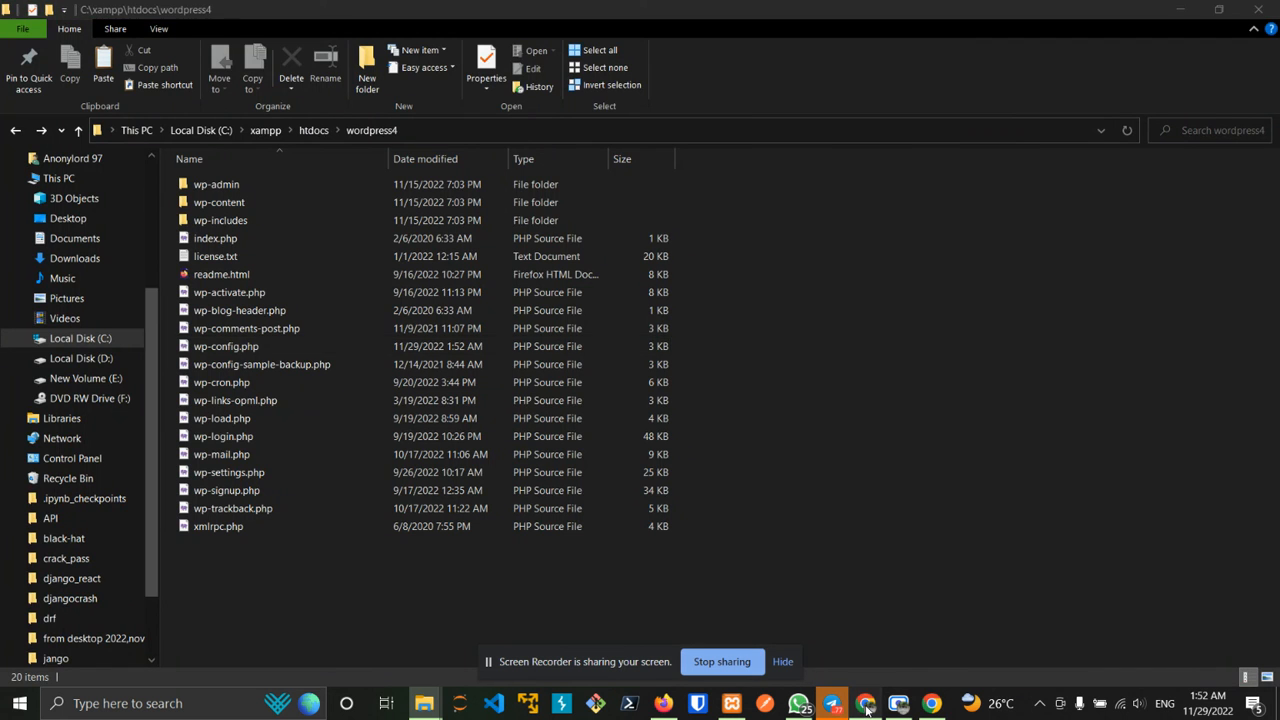
{"action": "left_click", "coordinate": [866, 703]}
{"action": "left_click", "coordinate": [308, 14]}
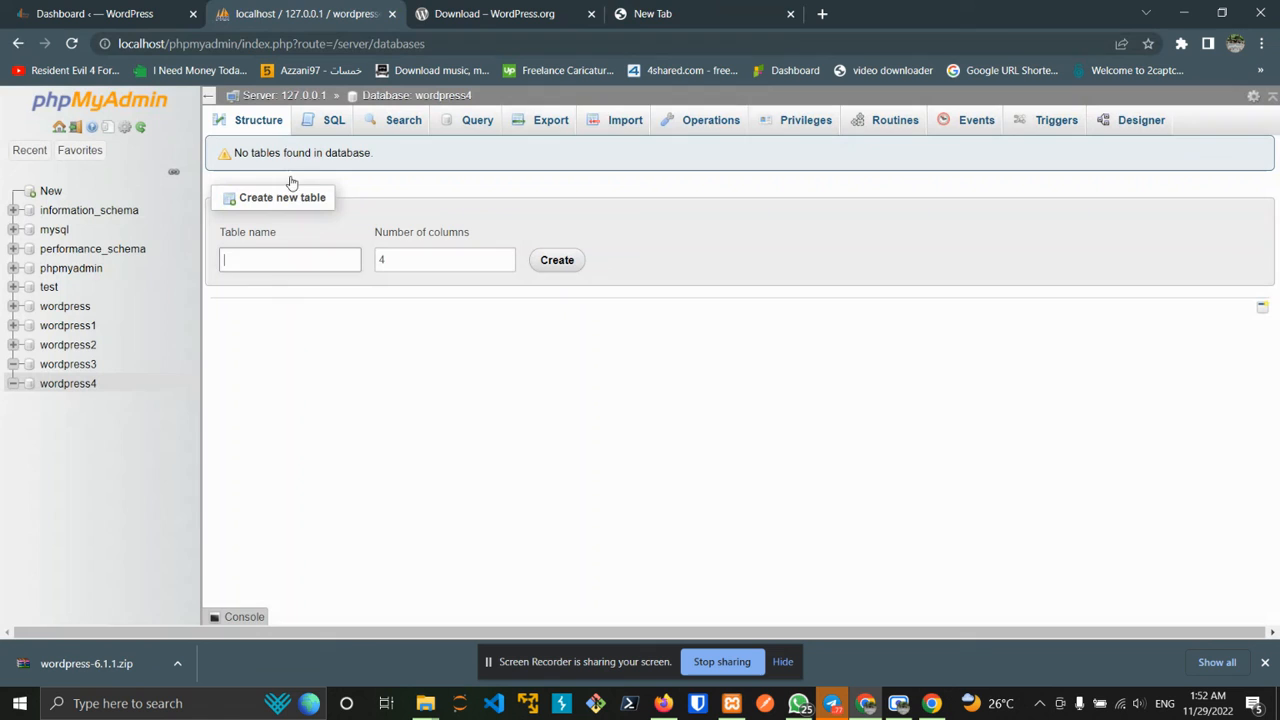
{"action": "left_click", "coordinate": [64, 386]}
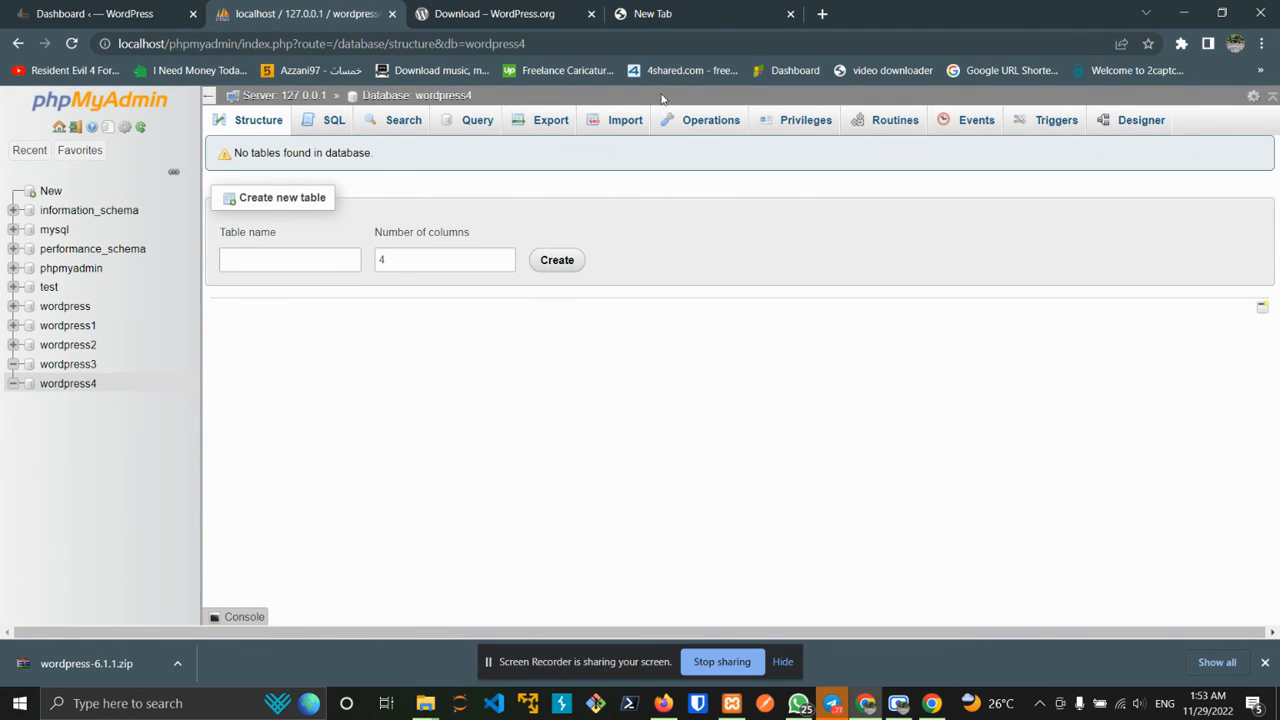
- Return to the new browser tab, load localhost/wordpress4 and look over the installer's language selection page
{"action": "left_click", "coordinate": [684, 6]}
{"action": "key", "text": "Return"}
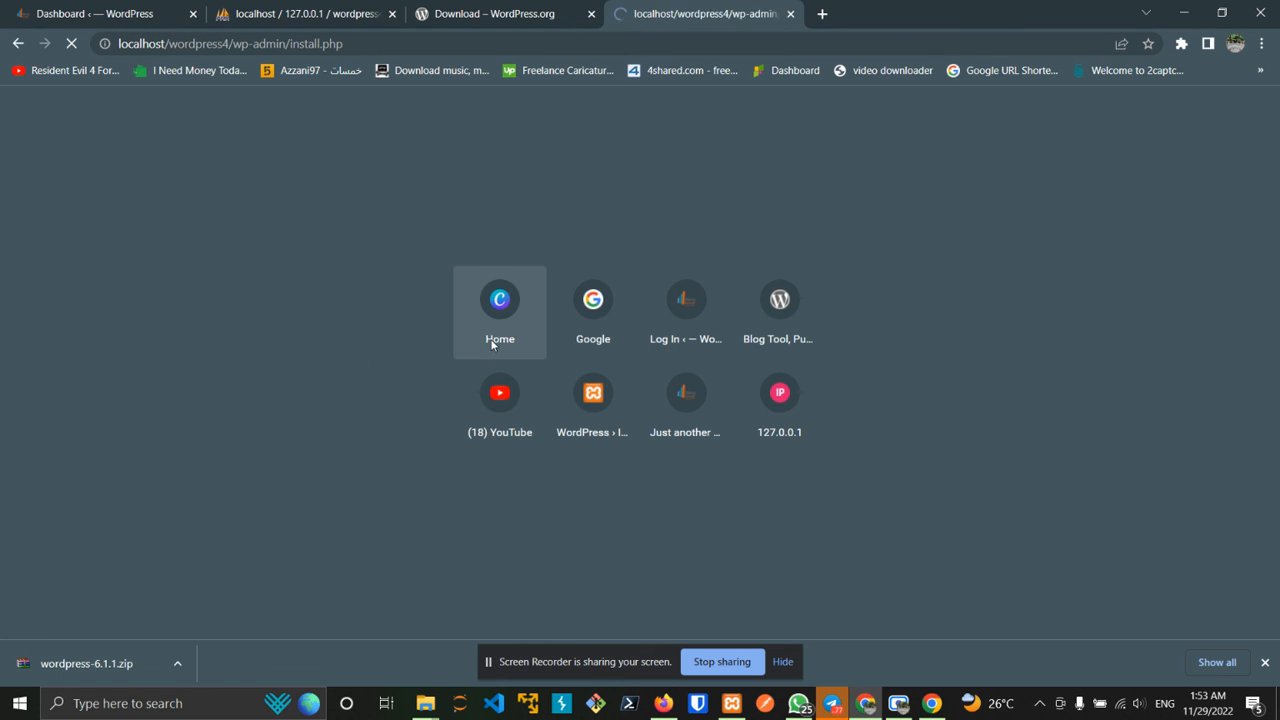
{"action": "scroll", "coordinate": [386, 338], "scroll_direction": "down", "scroll_amount": 1}
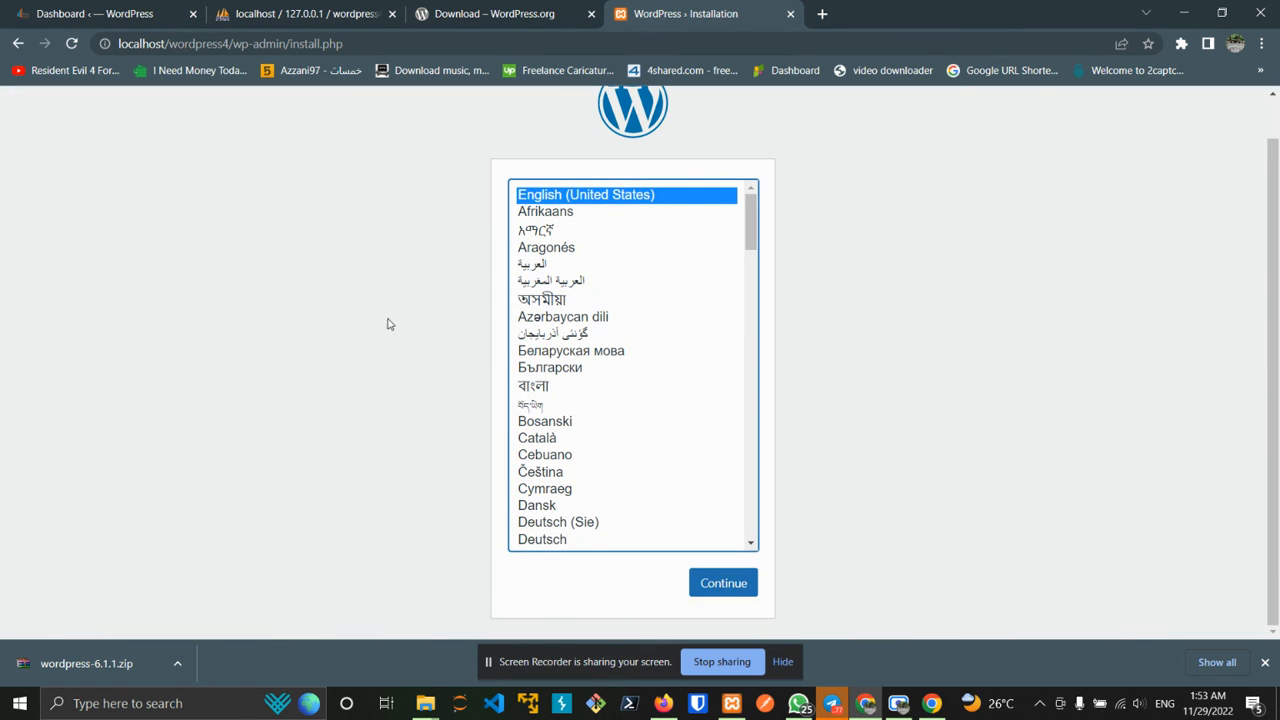
{"action": "scroll", "coordinate": [389, 322], "scroll_direction": "up", "scroll_amount": 1}
{"action": "scroll", "coordinate": [680, 300], "scroll_direction": "down", "scroll_amount": 1}
{"action": "scroll", "coordinate": [654, 303], "scroll_direction": "up", "scroll_amount": 1}
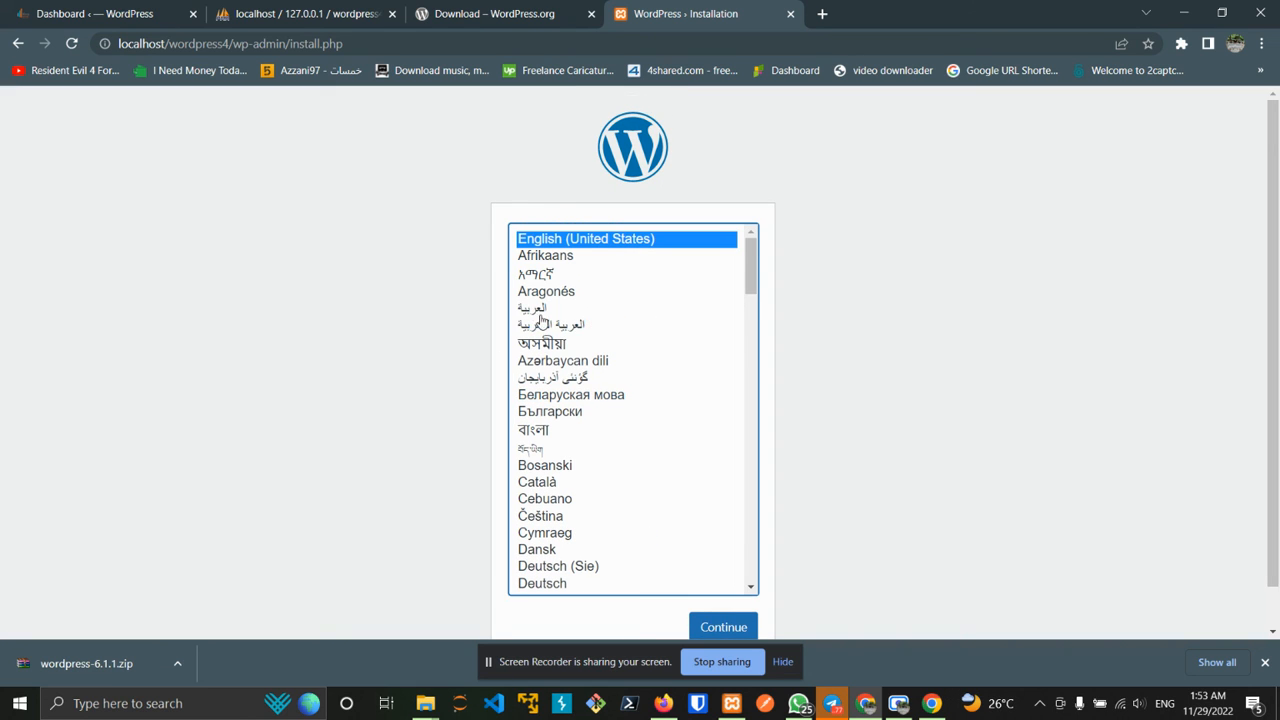